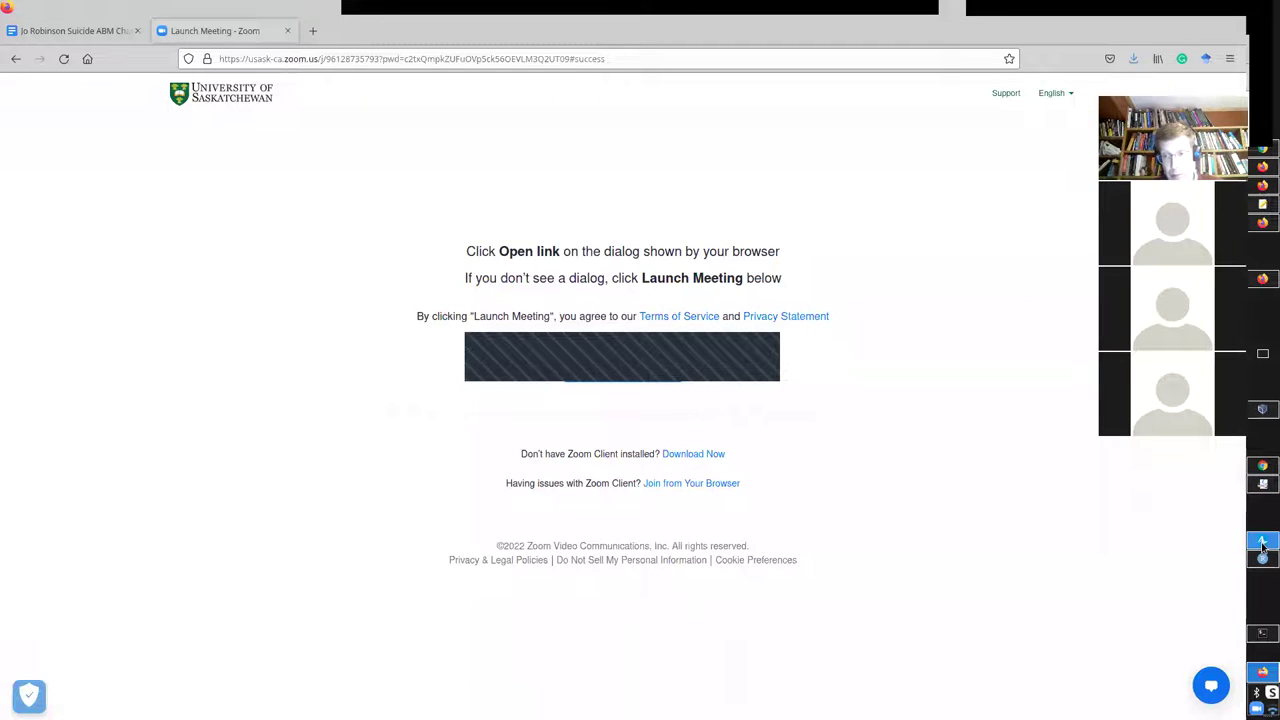
- Open the ABMSIR1 Person agent type to show its Susceptible, Exposed, Infectious and Recovered statechart
click(1262, 540)
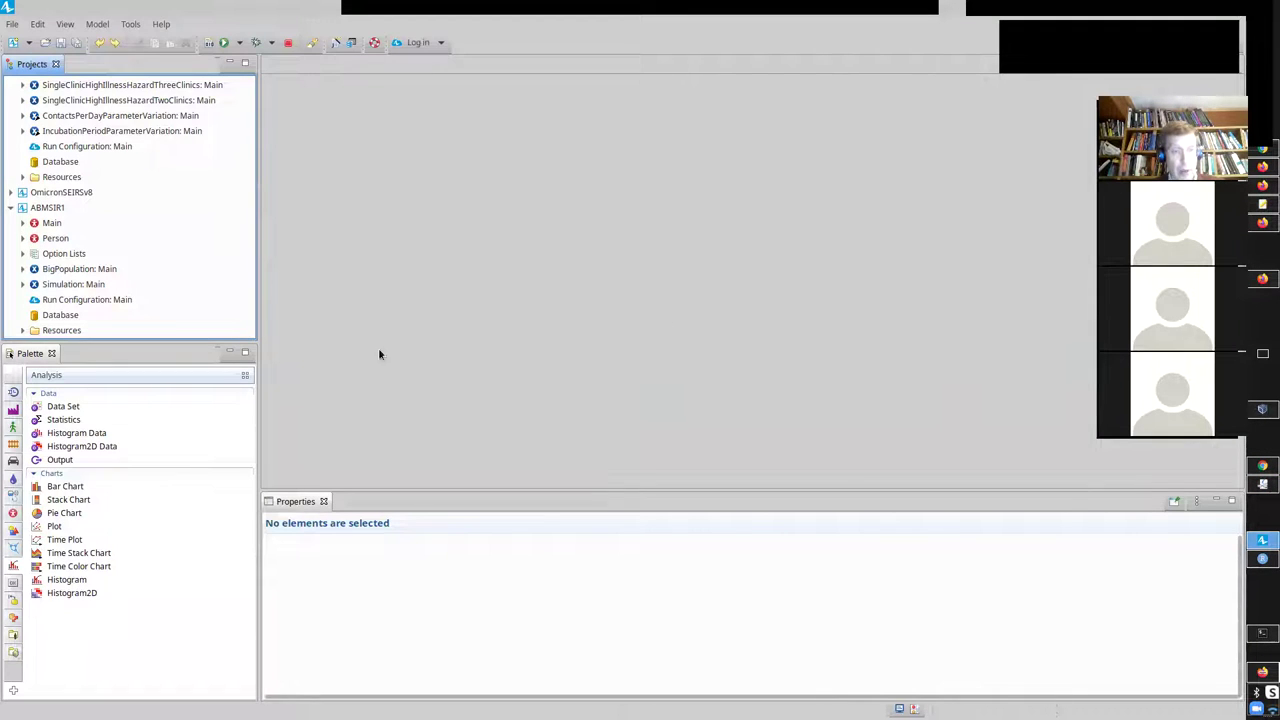
drag(249, 263, 249, 131)
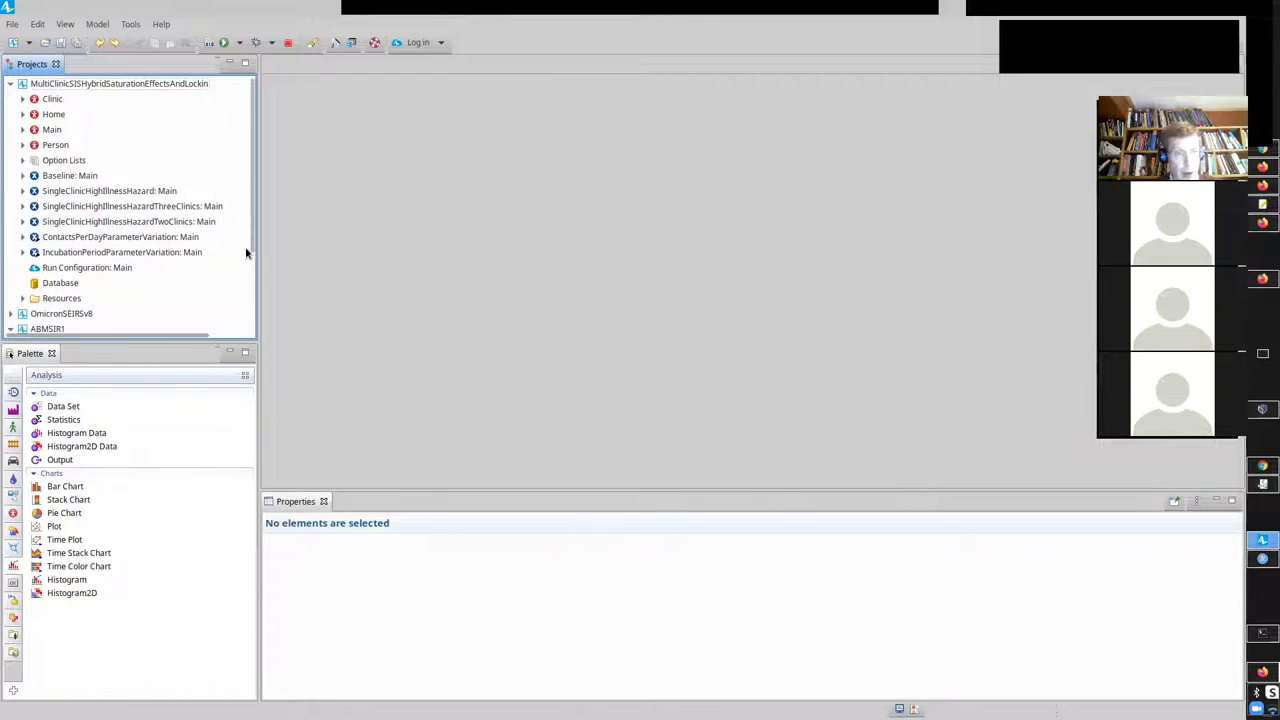
scroll(246, 251, down, 3)
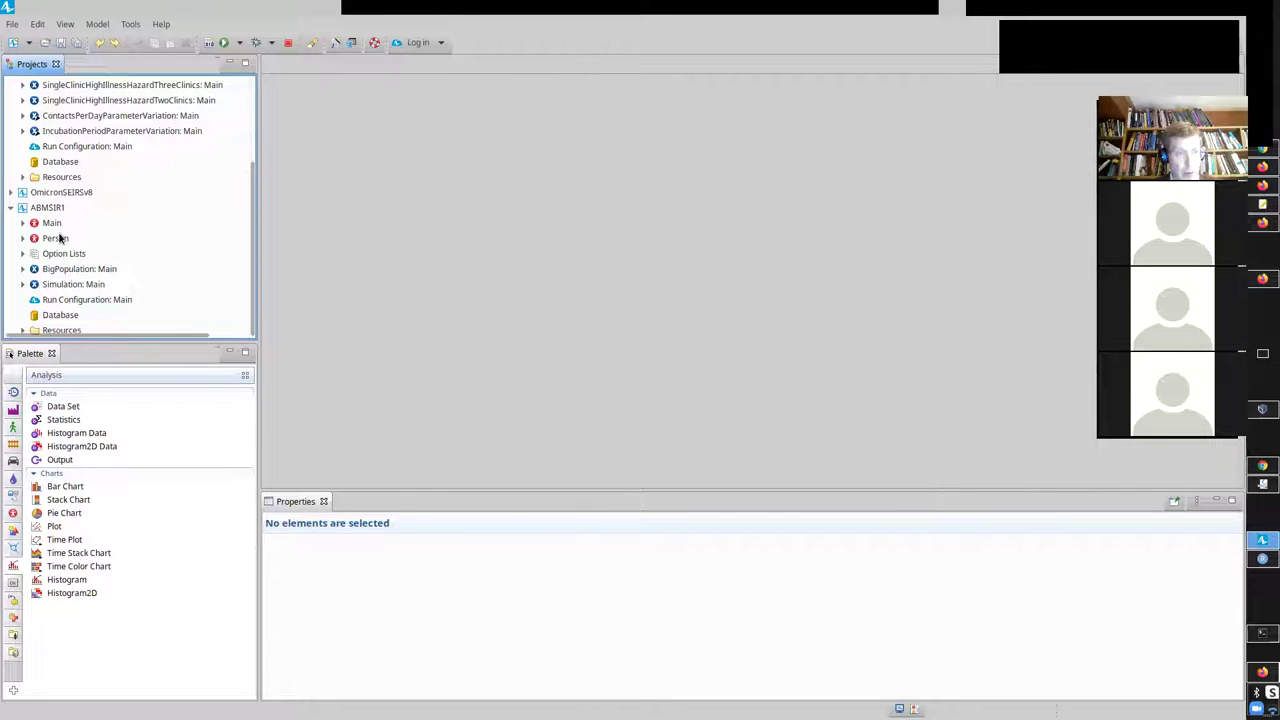
double_click(55, 238)
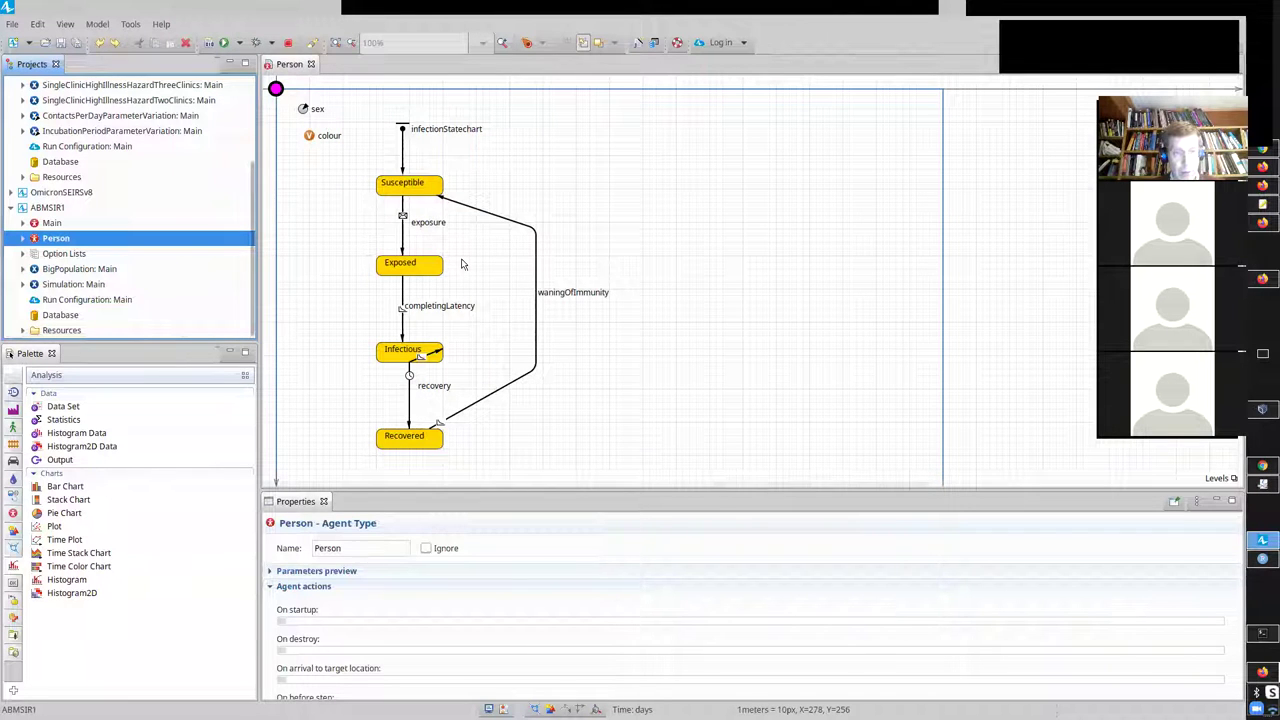
- Inspect Main's Person population in an enlarged Properties panel, then go back to Person
double_click(46, 224)
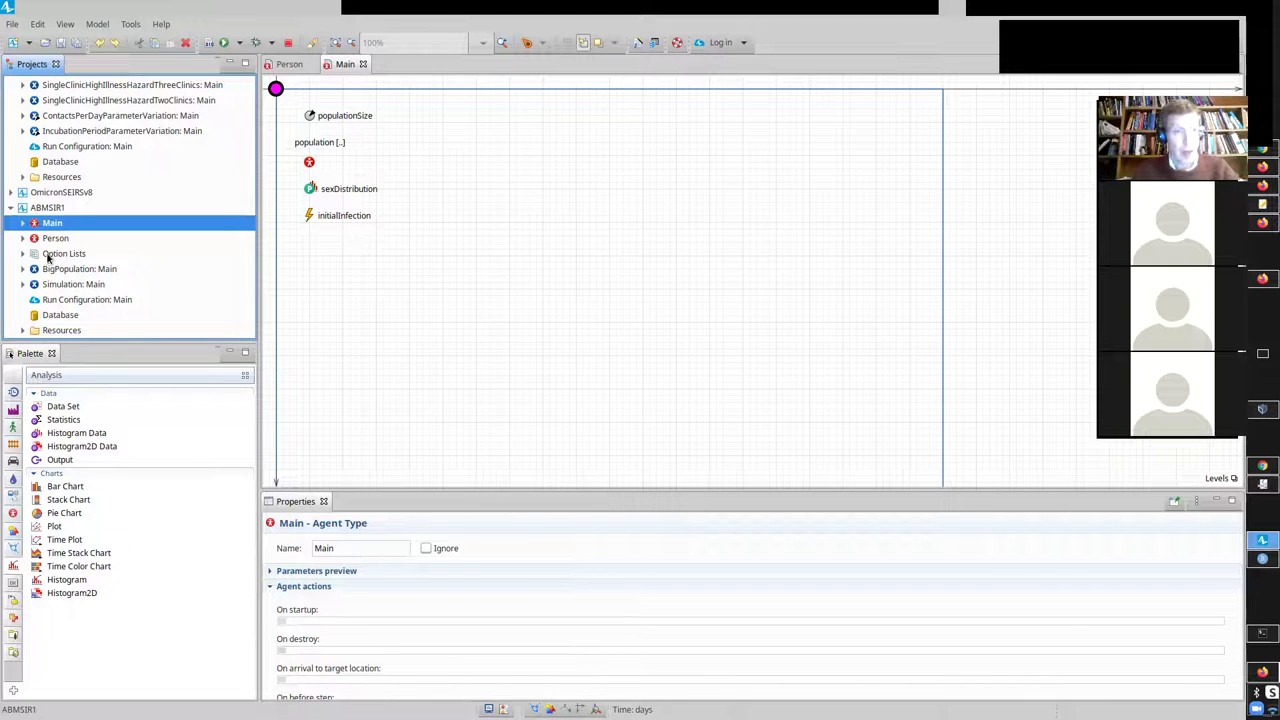
click(312, 165)
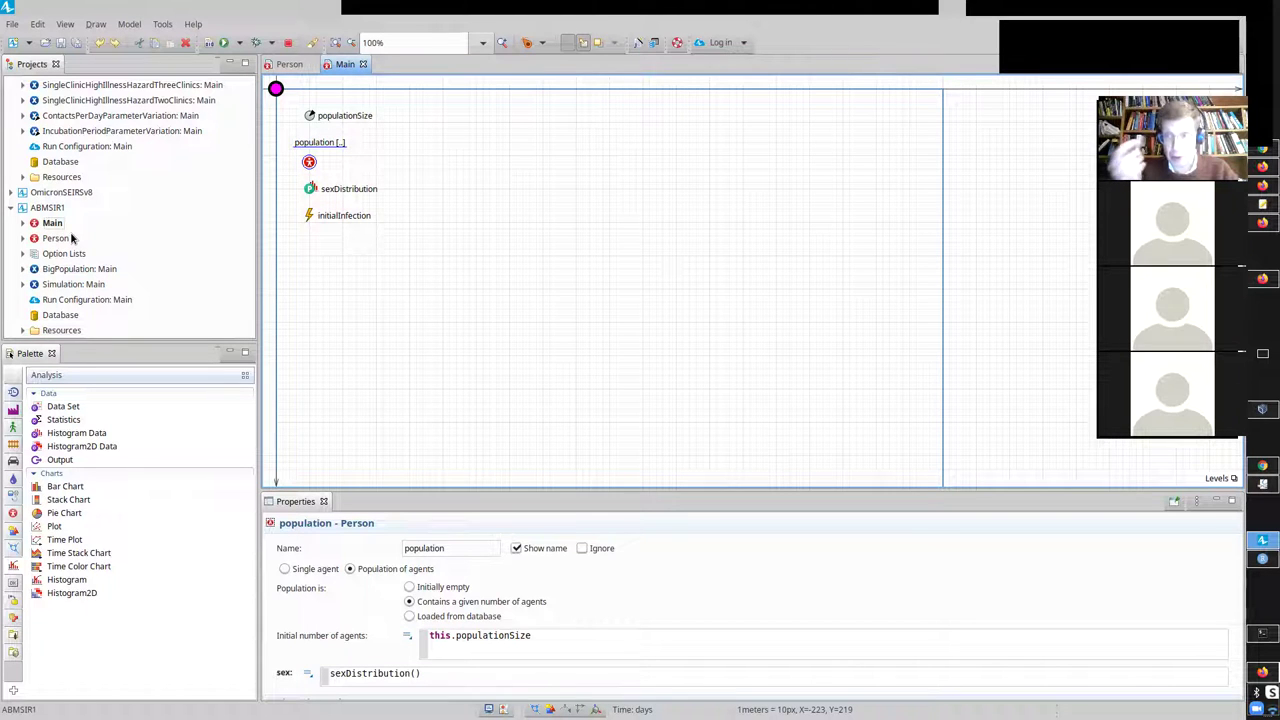
double_click(71, 238)
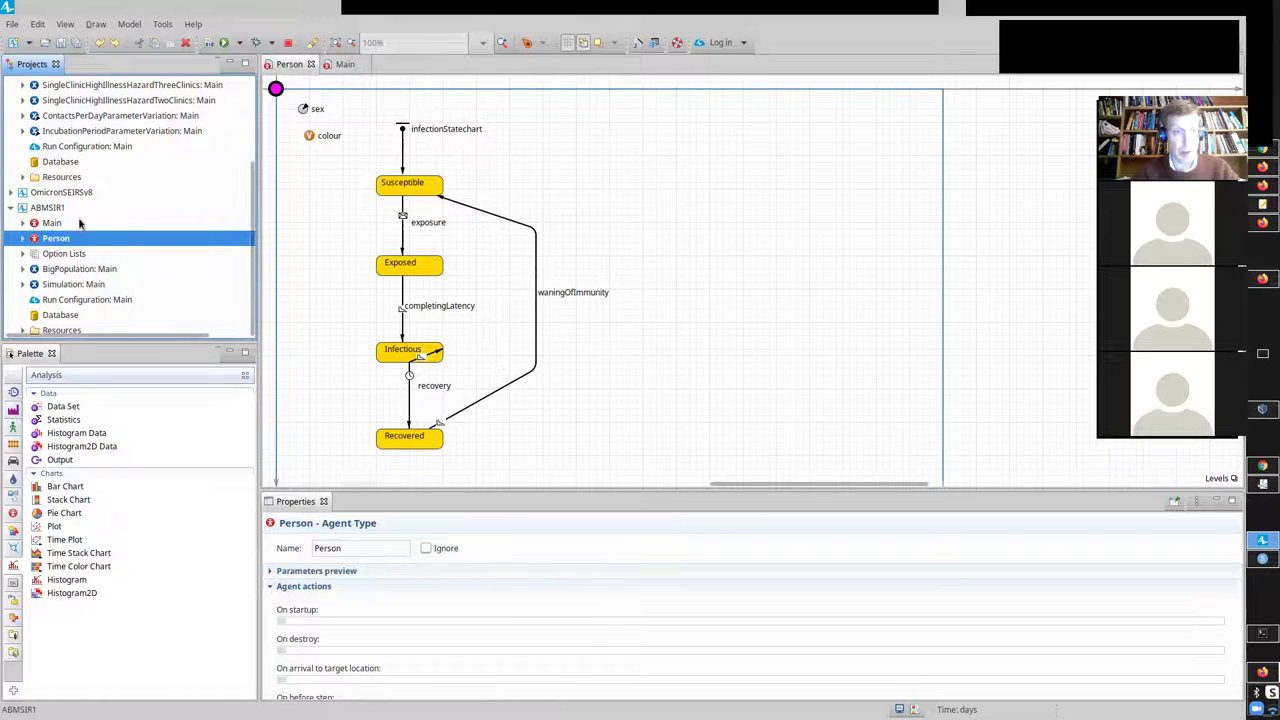
double_click(52, 222)
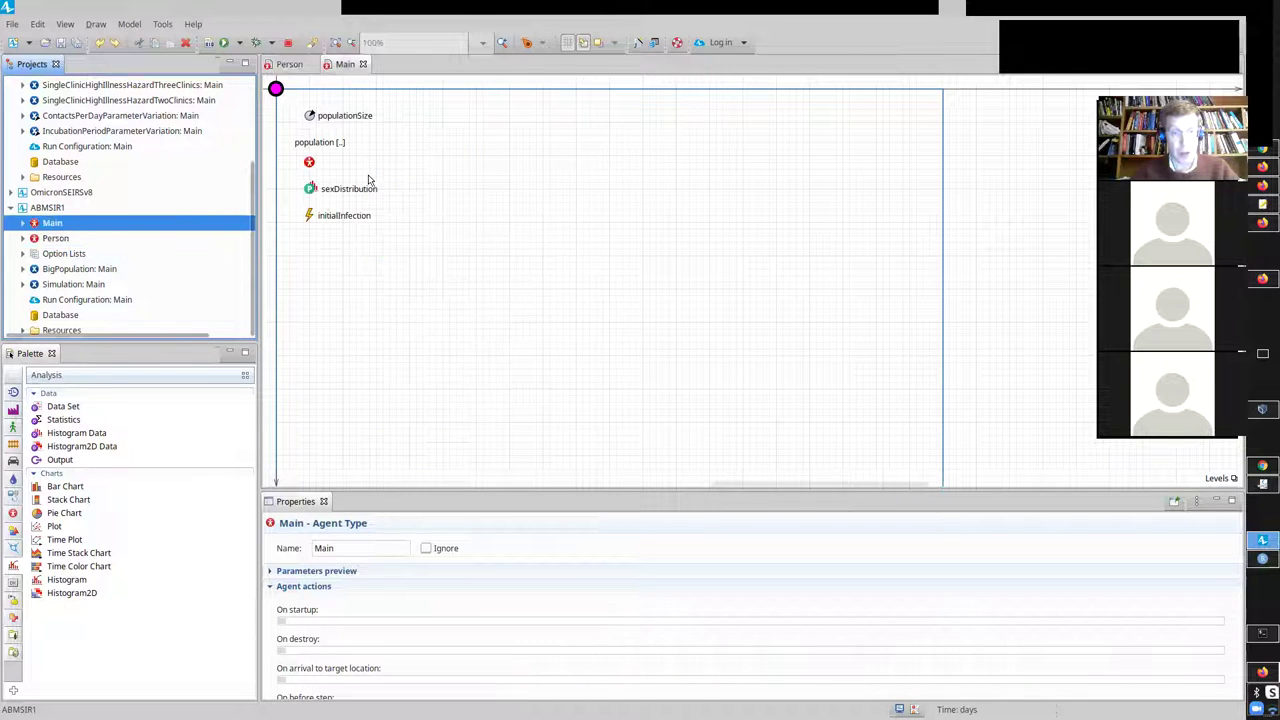
click(309, 163)
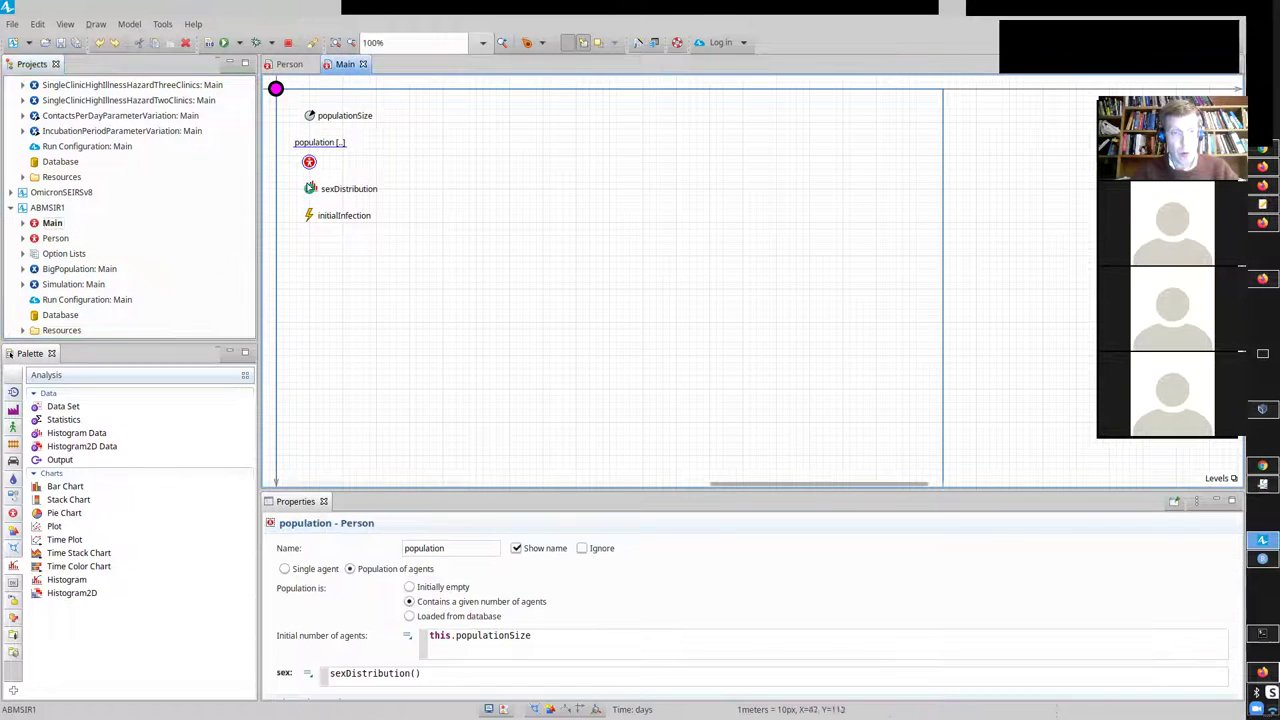
click(423, 484)
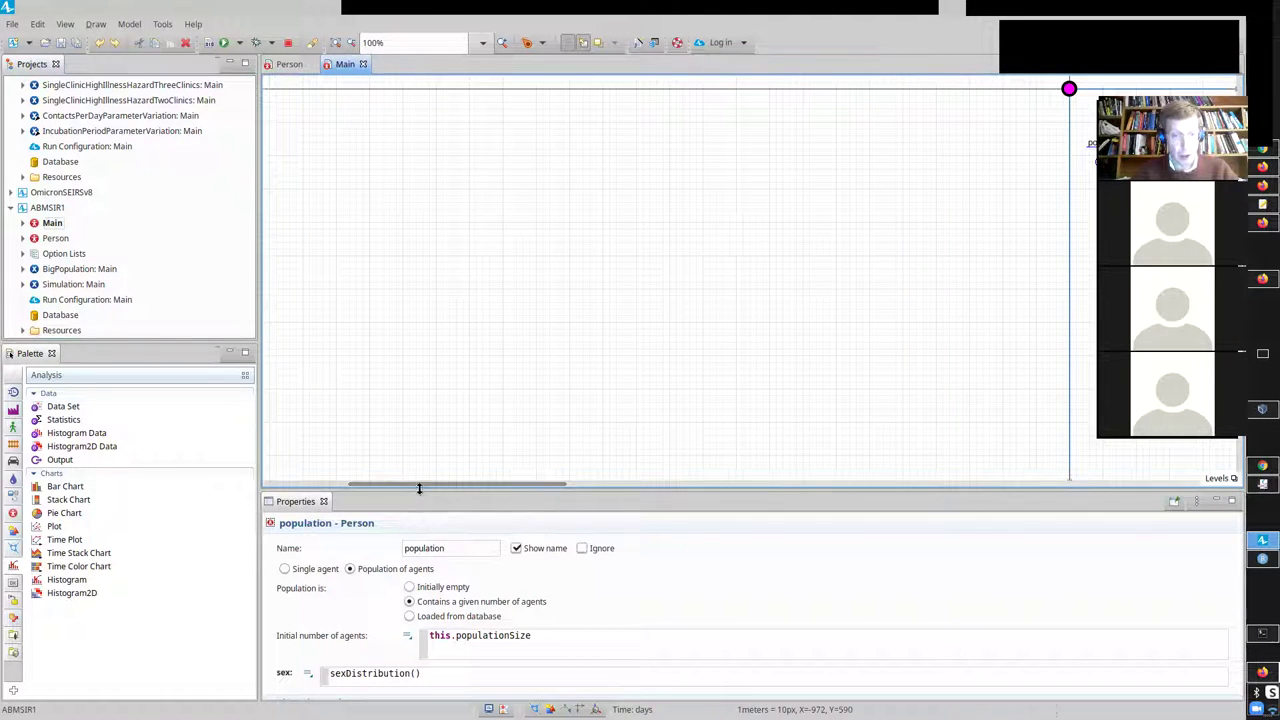
drag(420, 490, 262, 411)
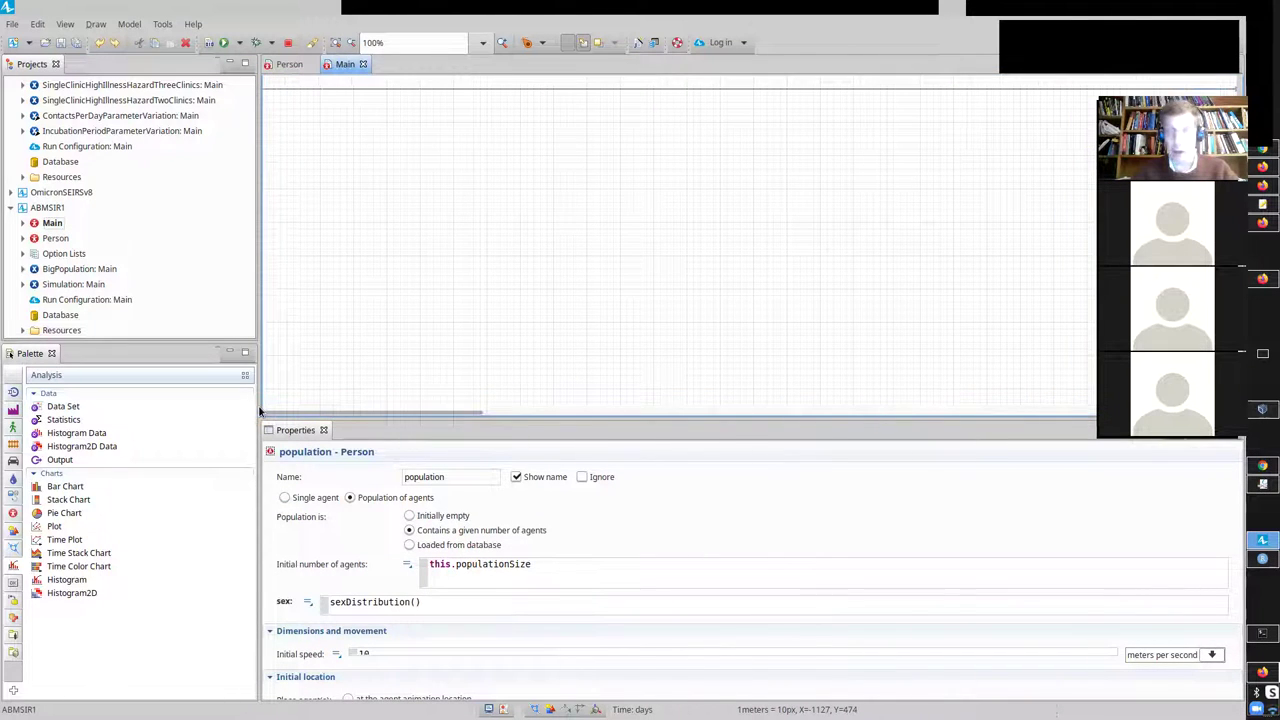
double_click(50, 240)
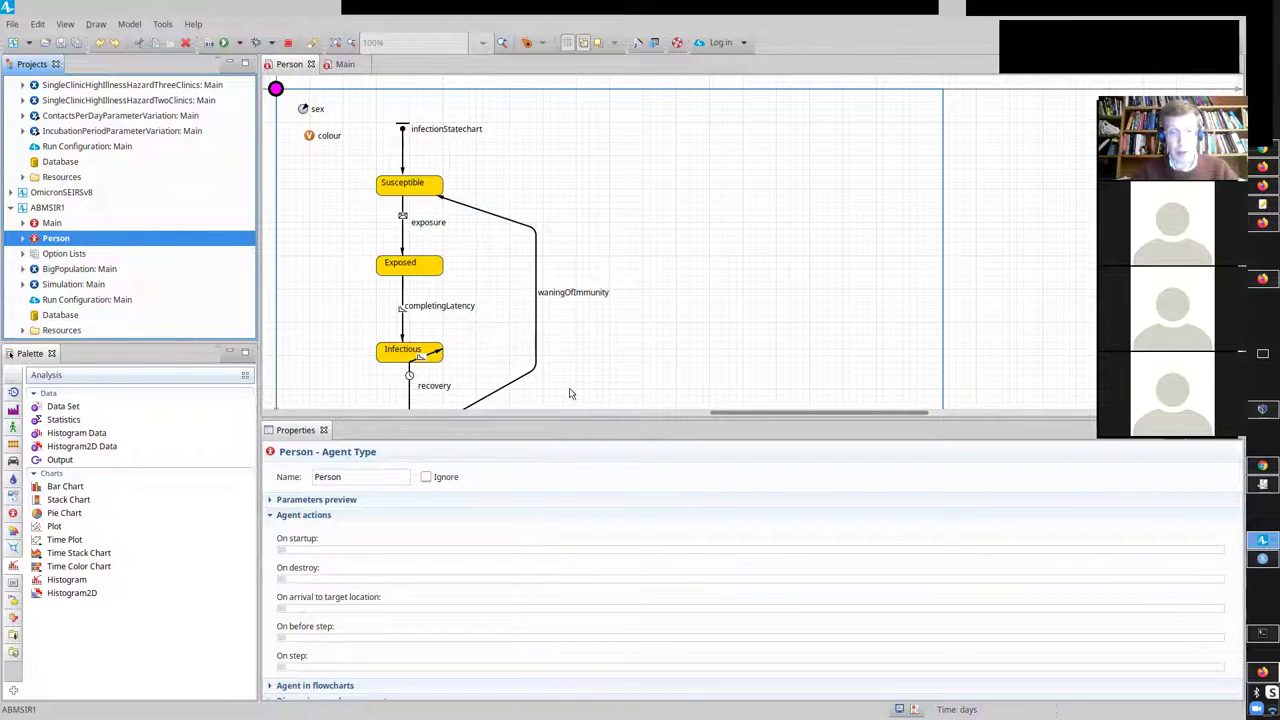
- Enlarge the canvas to the whole statechart and select completingLatency, rate 0.1 per day
drag(539, 418, 535, 505)
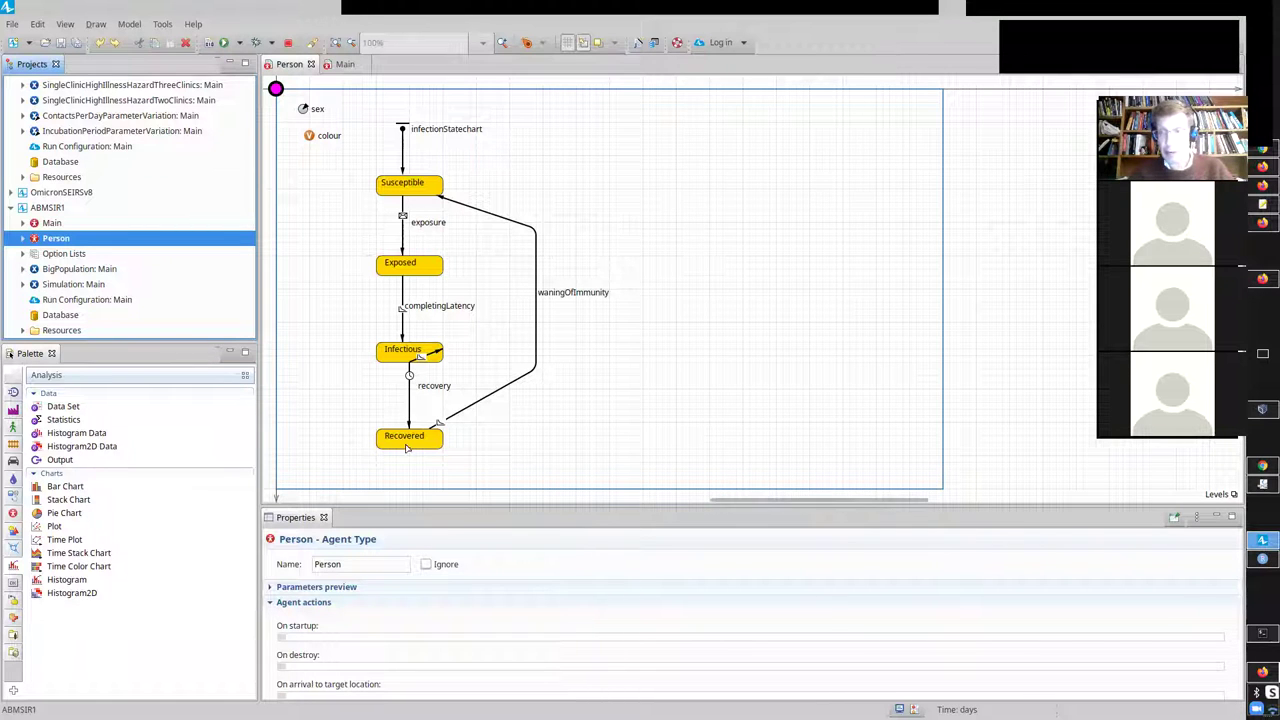
click(402, 308)
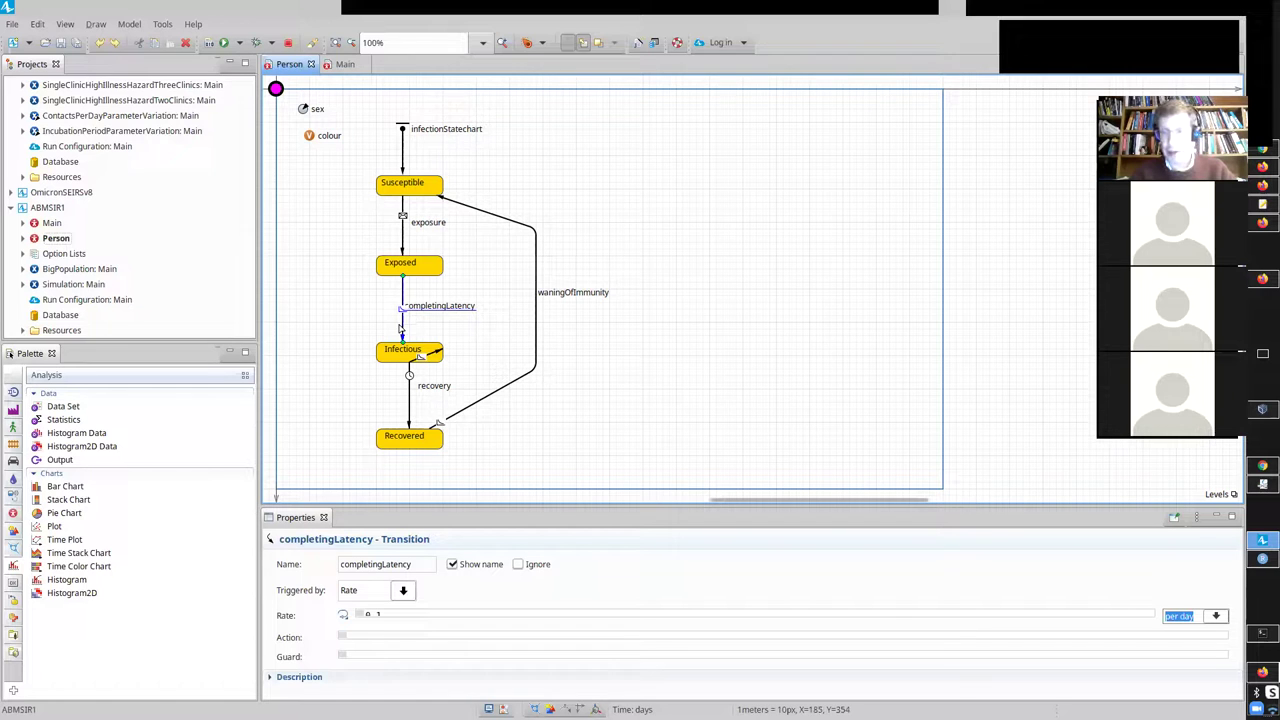
- Select the recovery transition and inspect its Timeout trigger of 14 days
click(385, 616)
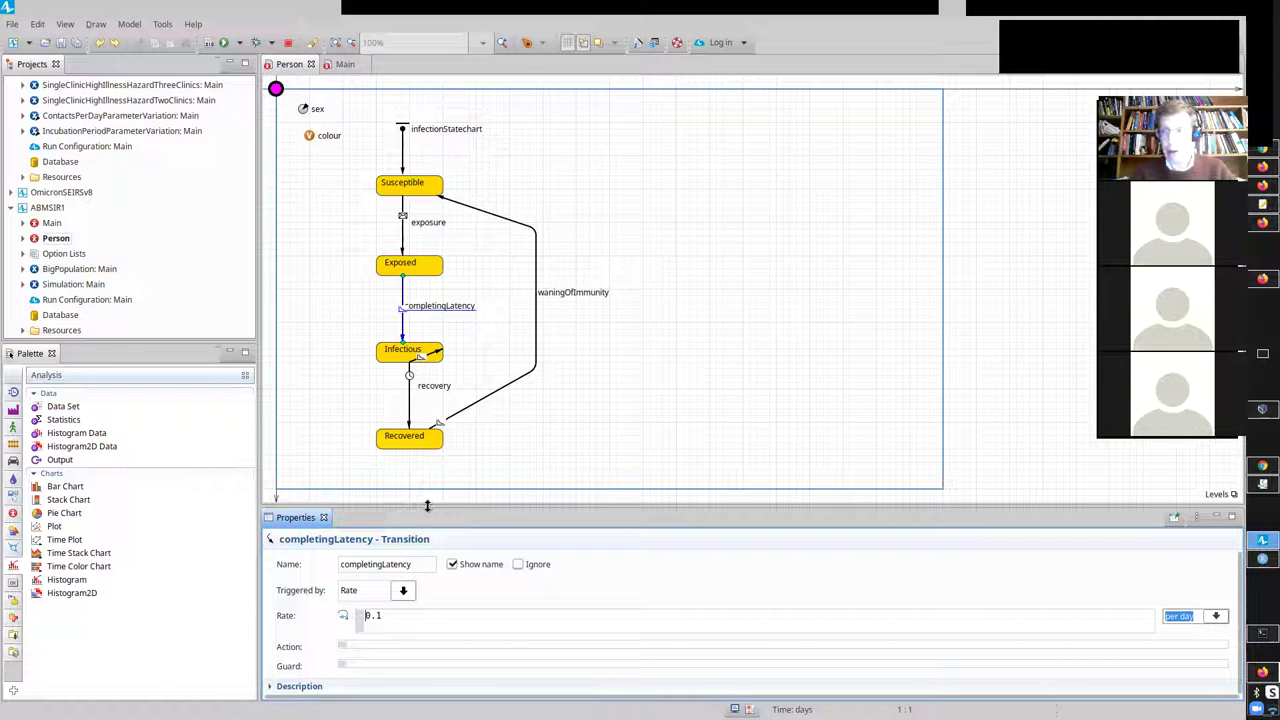
click(408, 400)
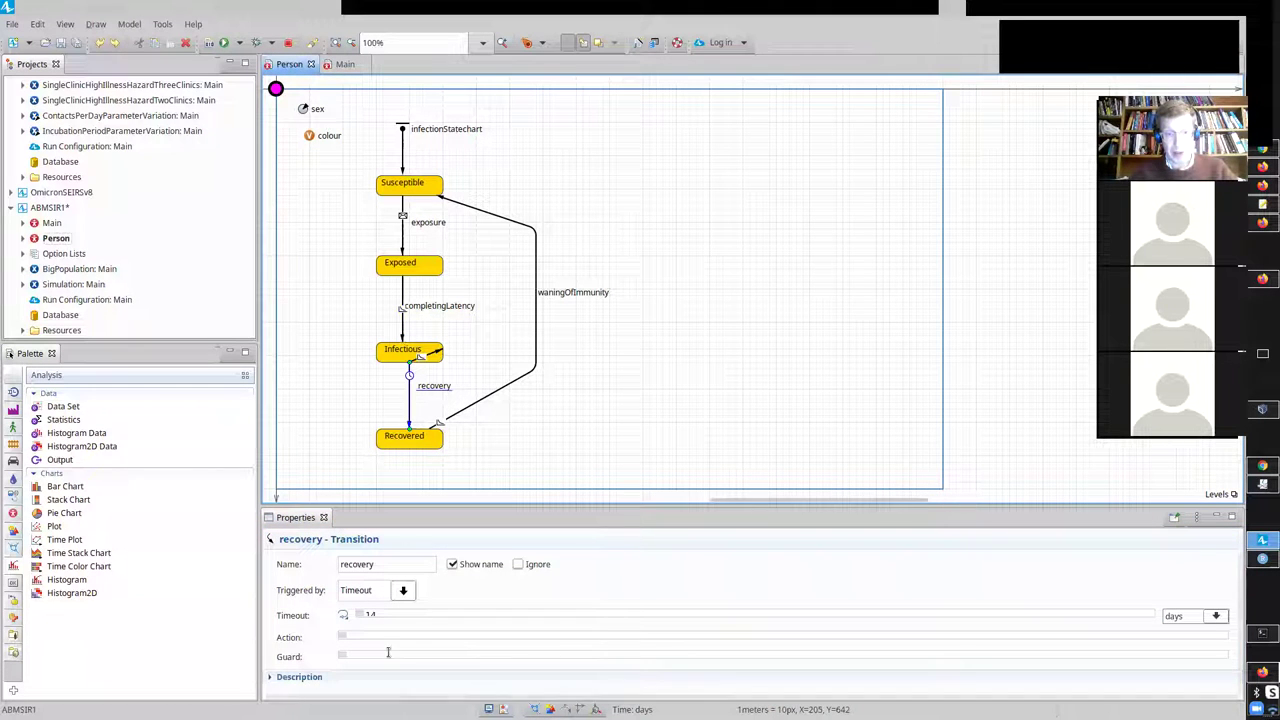
click(388, 615)
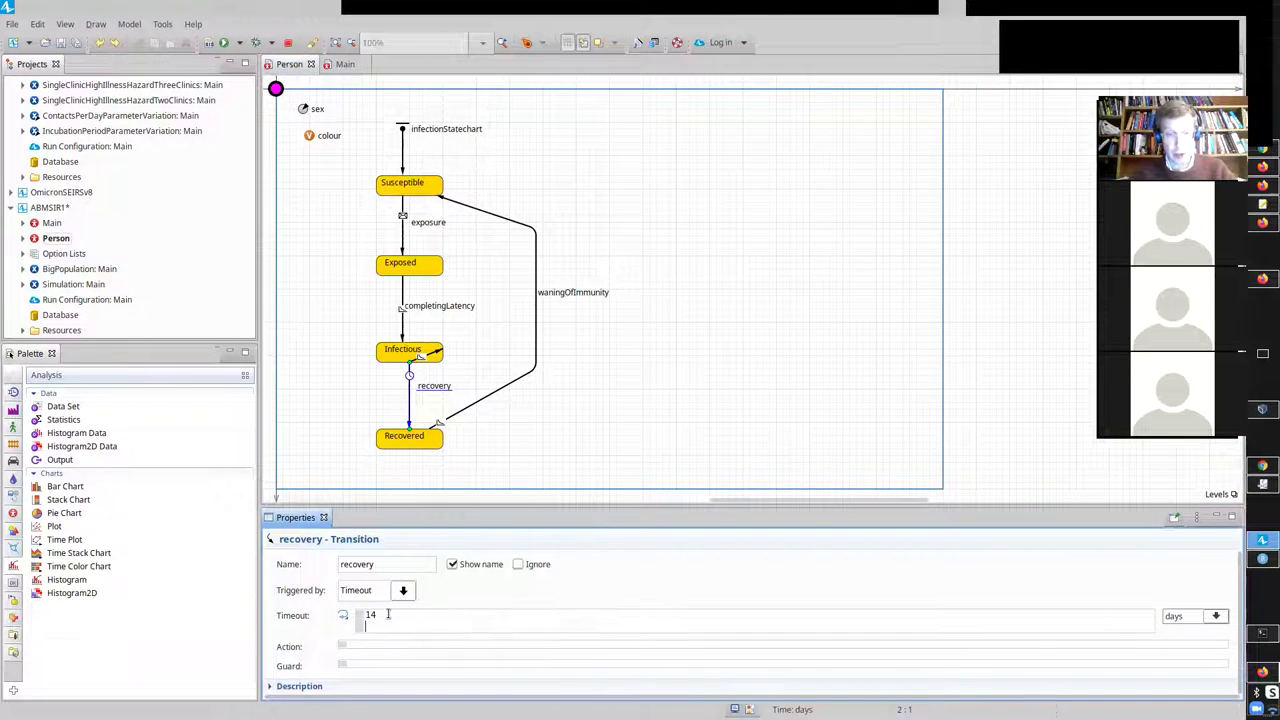
click(388, 590)
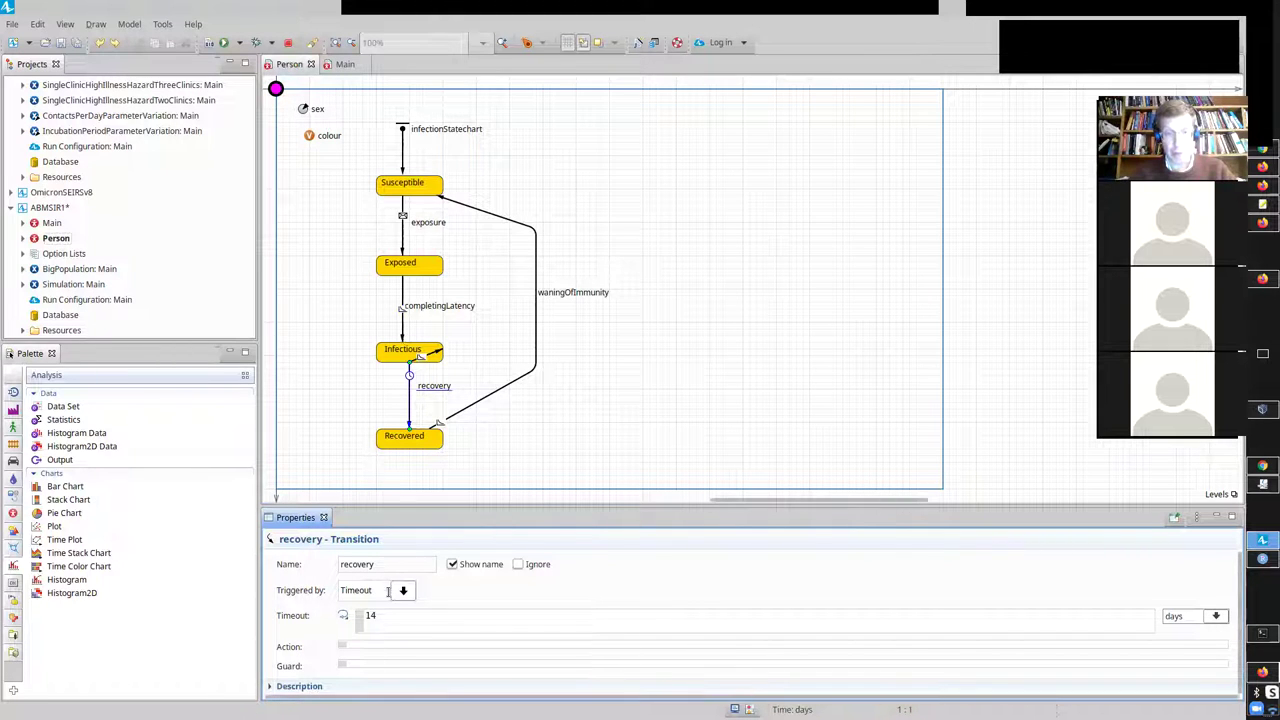
click(343, 615)
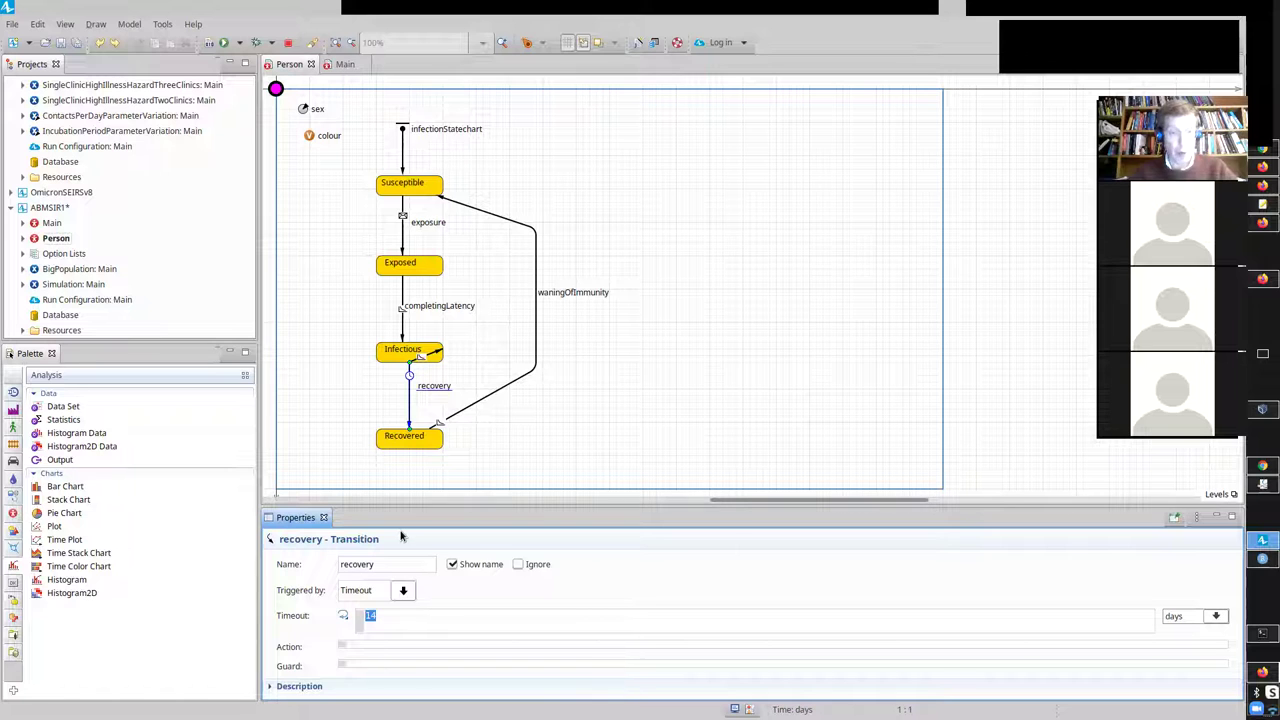
key(BackSpace)
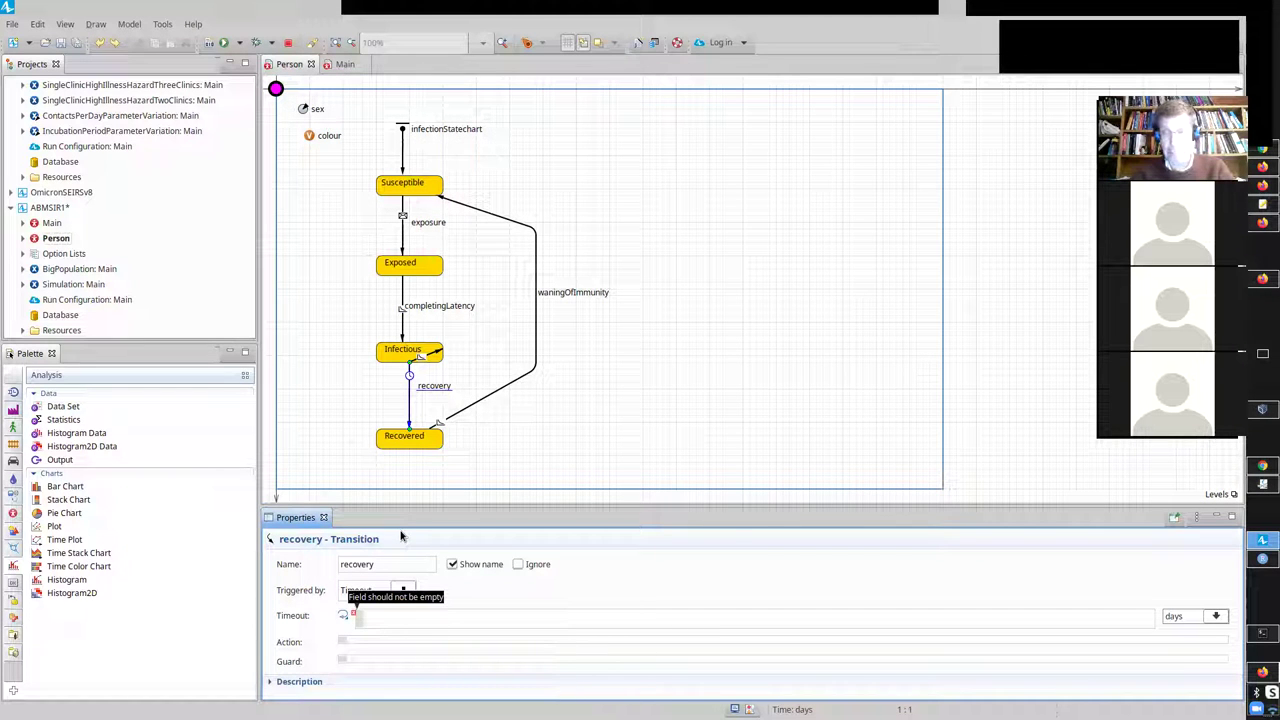
text(lognormal)
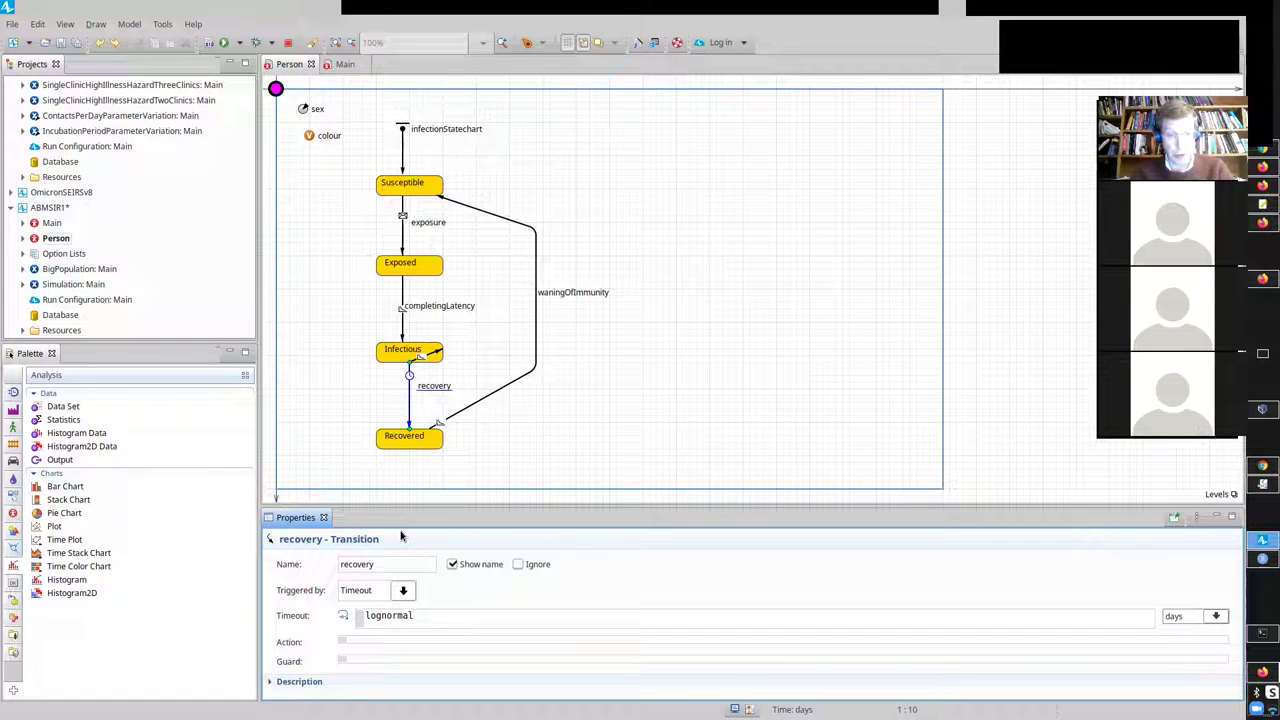
key(ctrl+space)
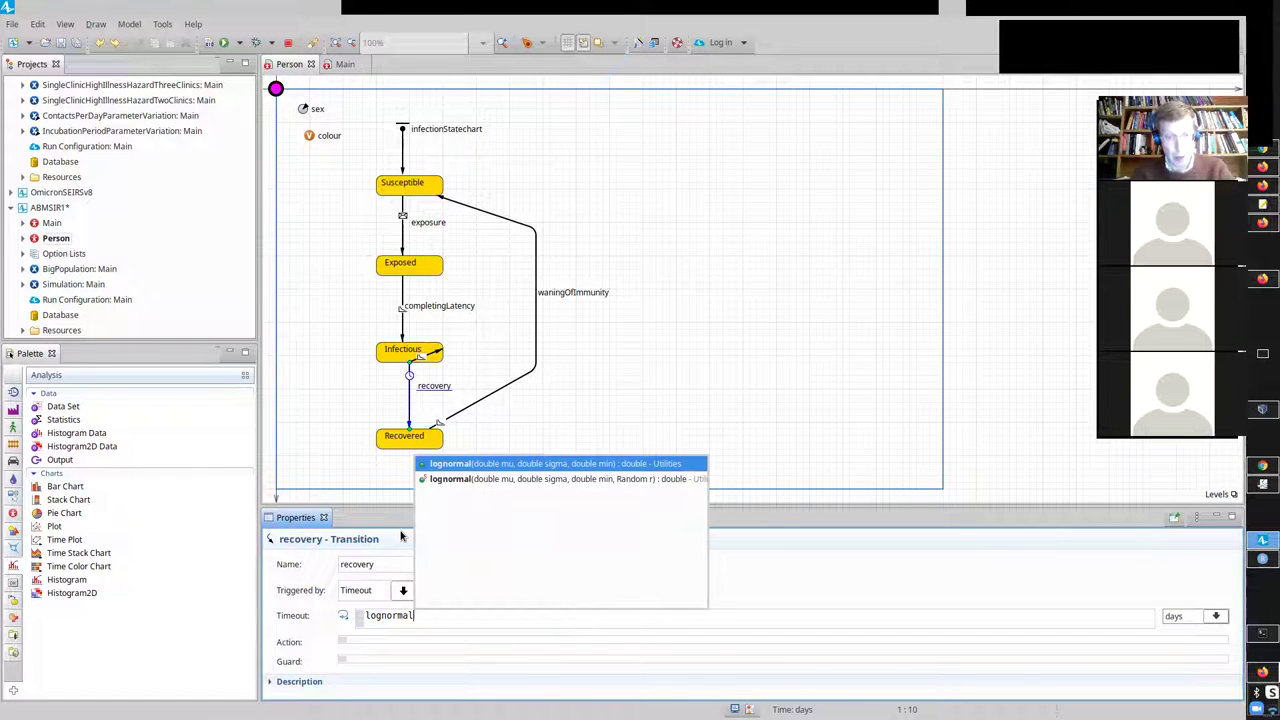
key(Return)
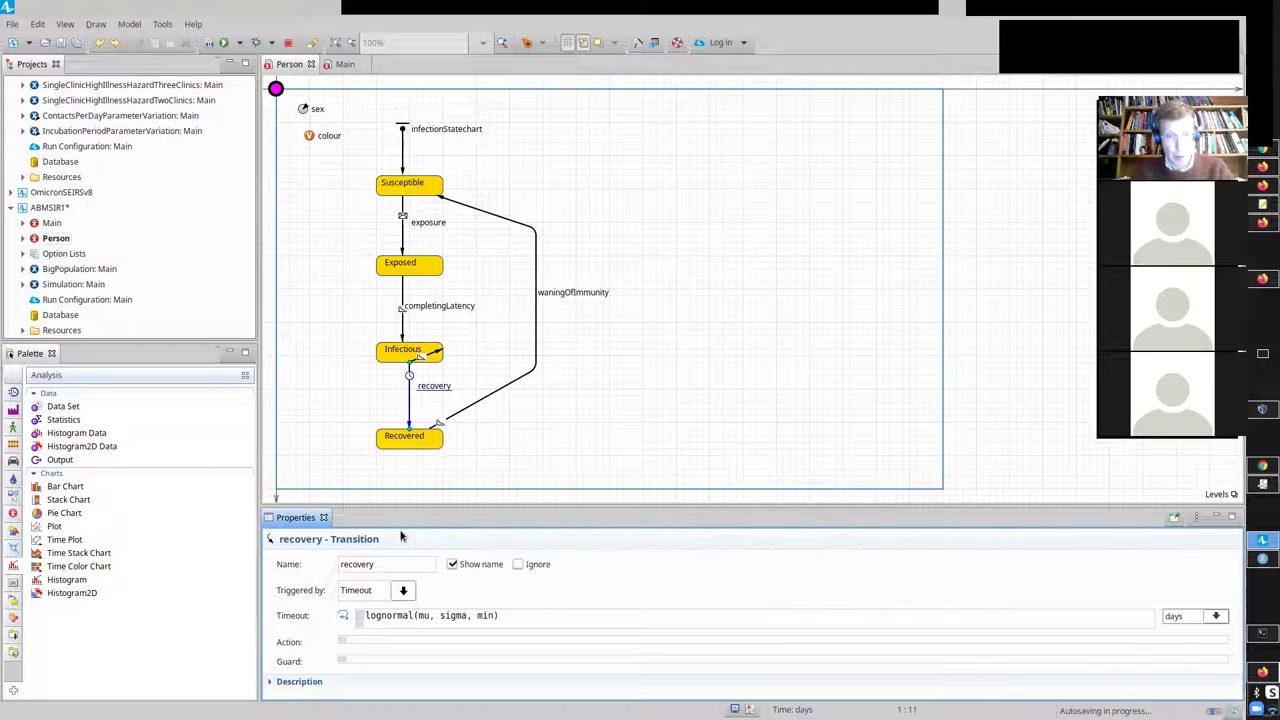
key(ctrl+a)
key(BackSpace)
text(14)
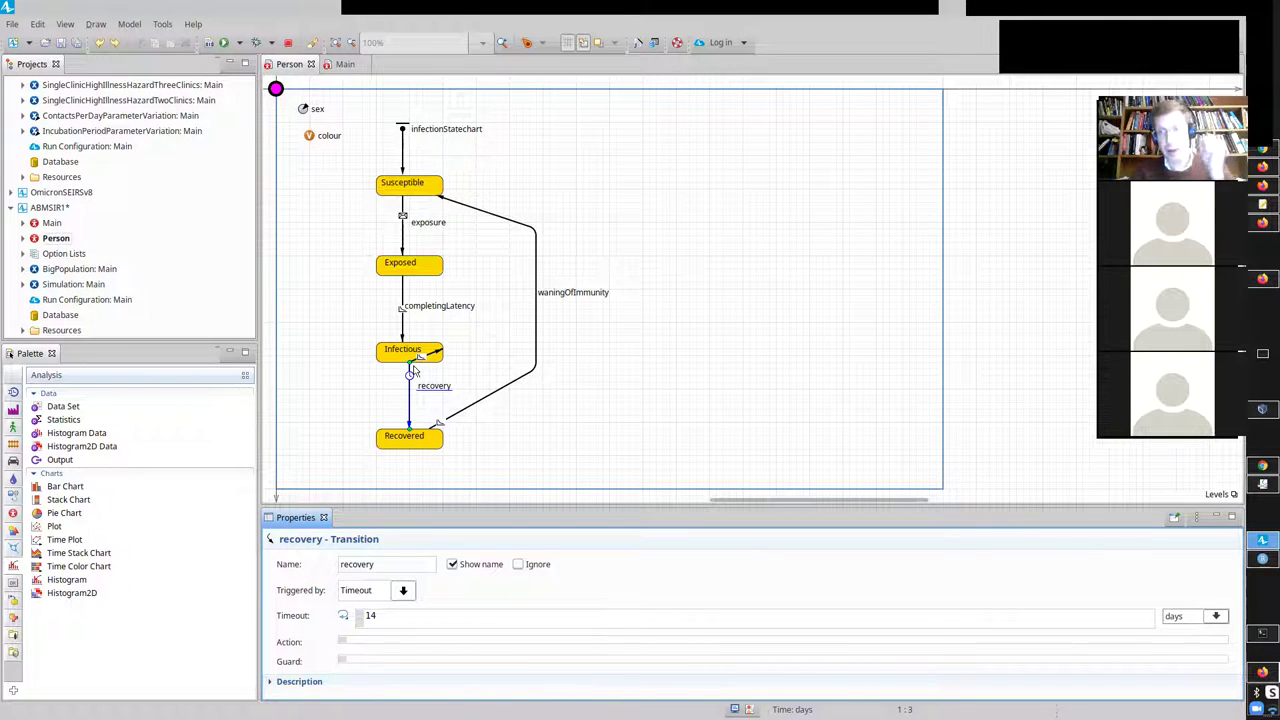
- Select the exposure transition, triggered by a Message of type Object, firing unconditionally
click(412, 268)
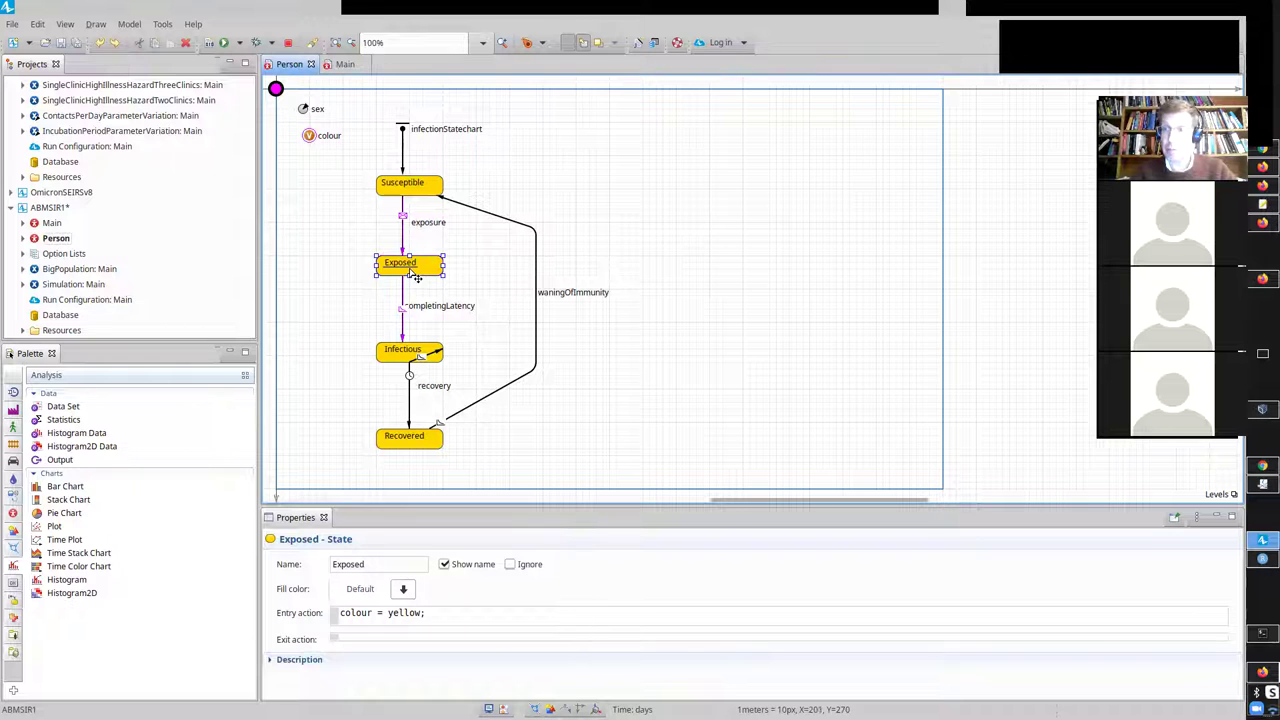
click(404, 318)
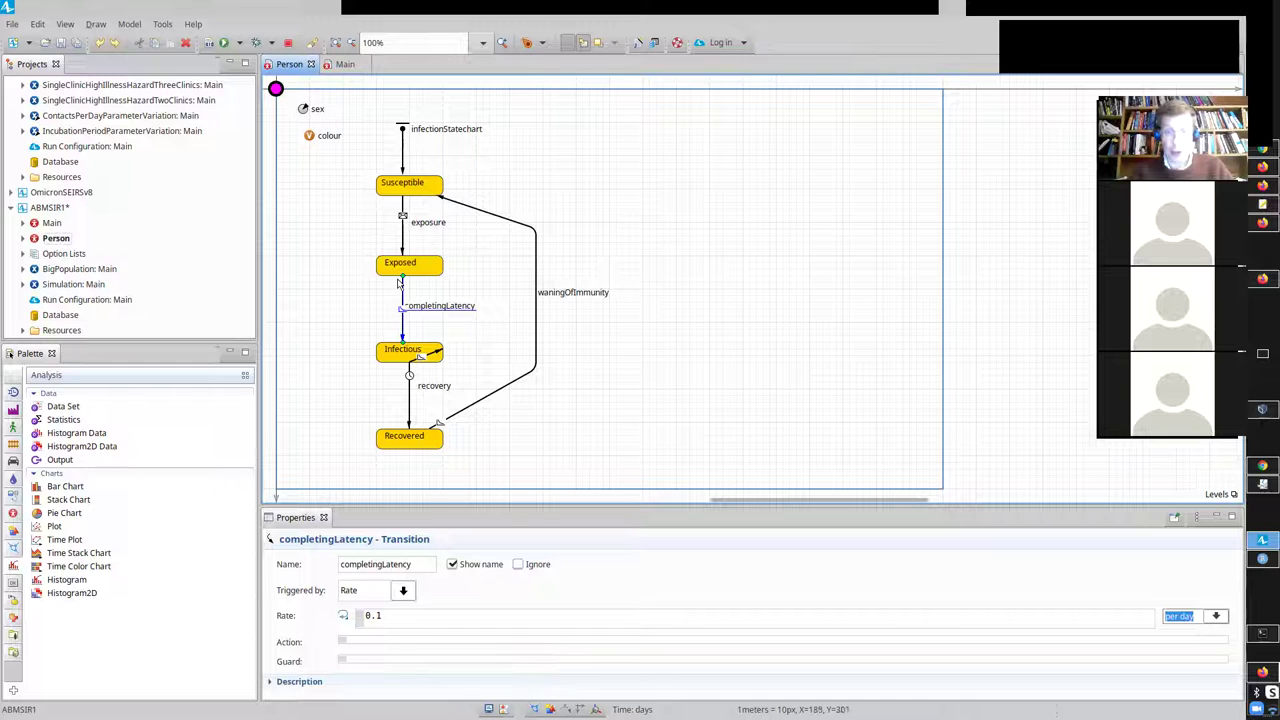
click(409, 380)
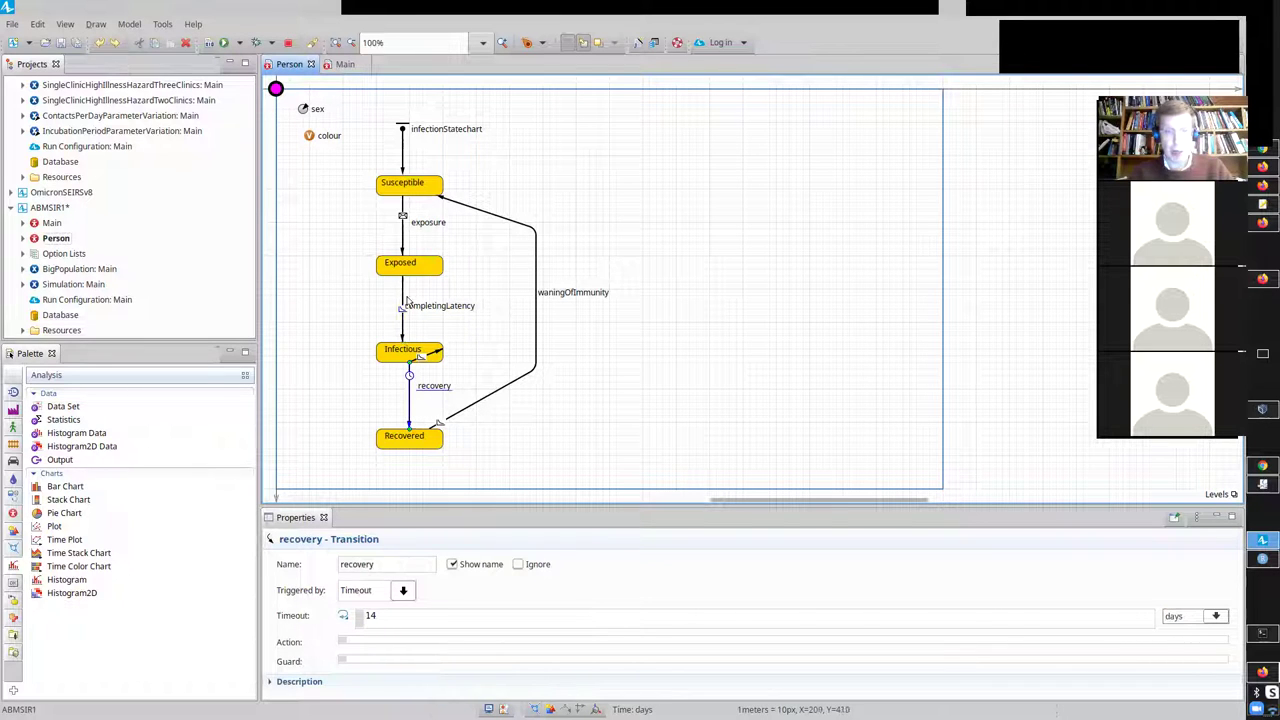
click(403, 222)
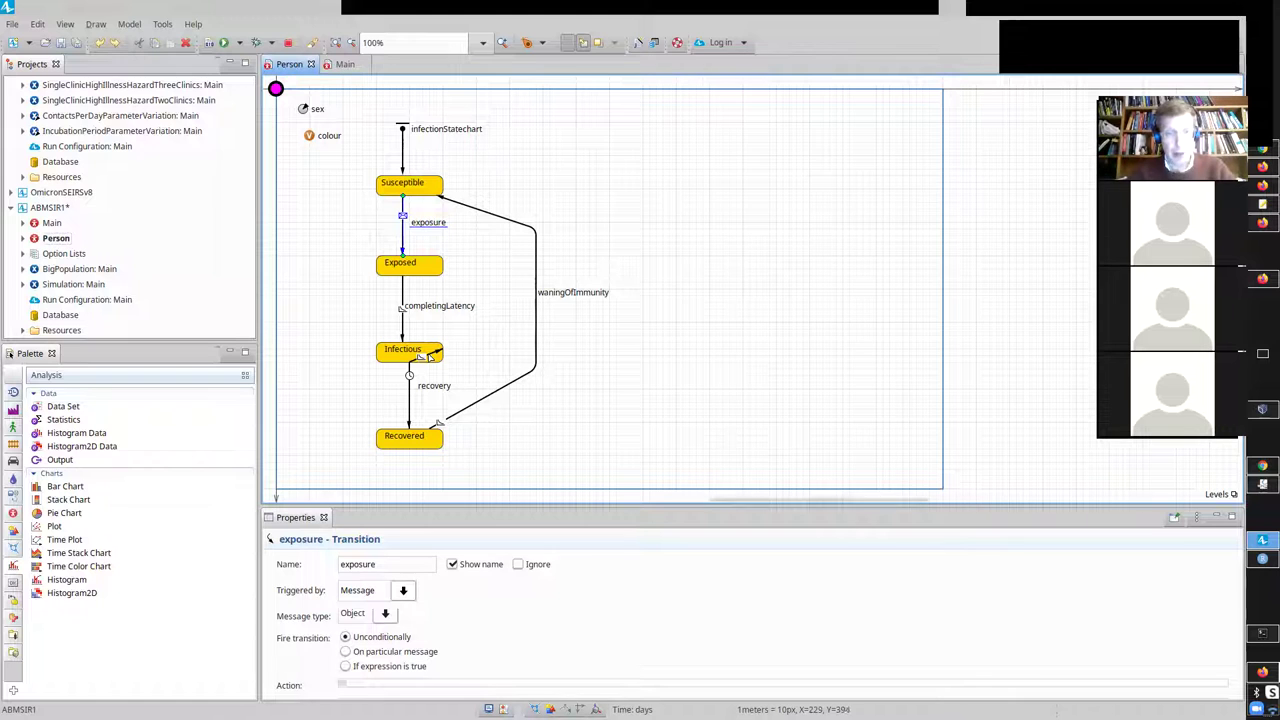
click(428, 356)
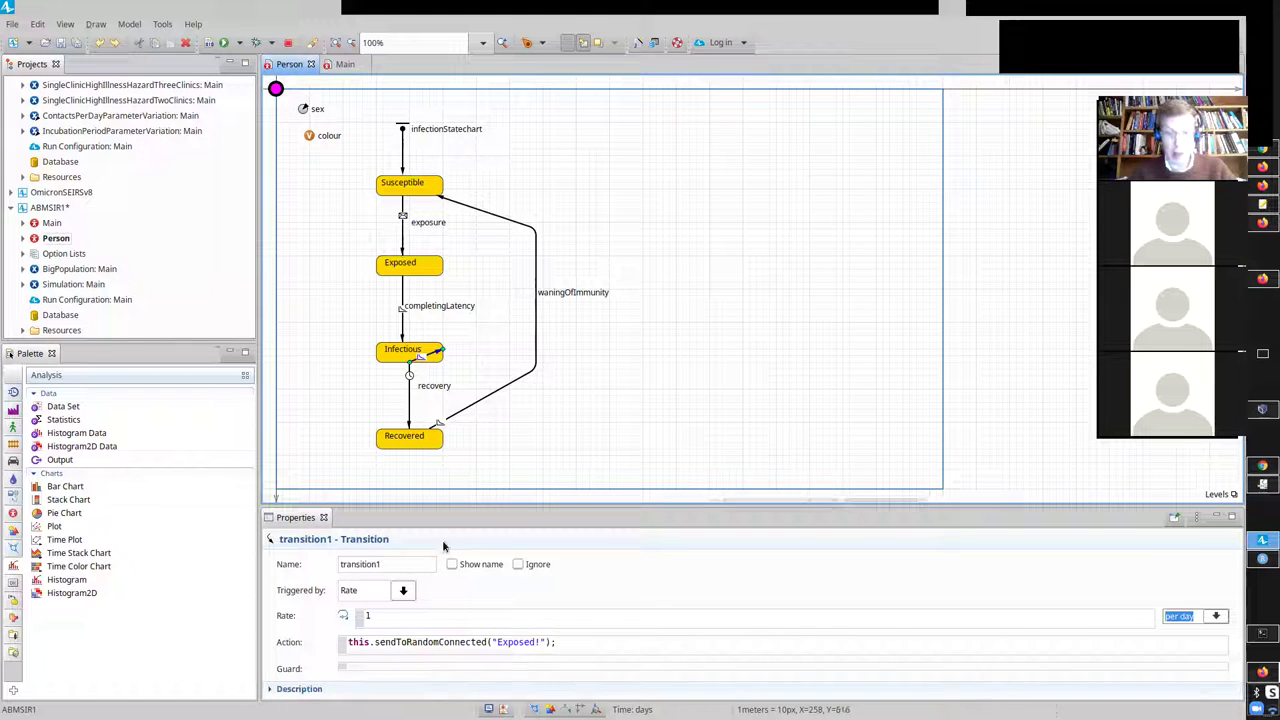
click(402, 216)
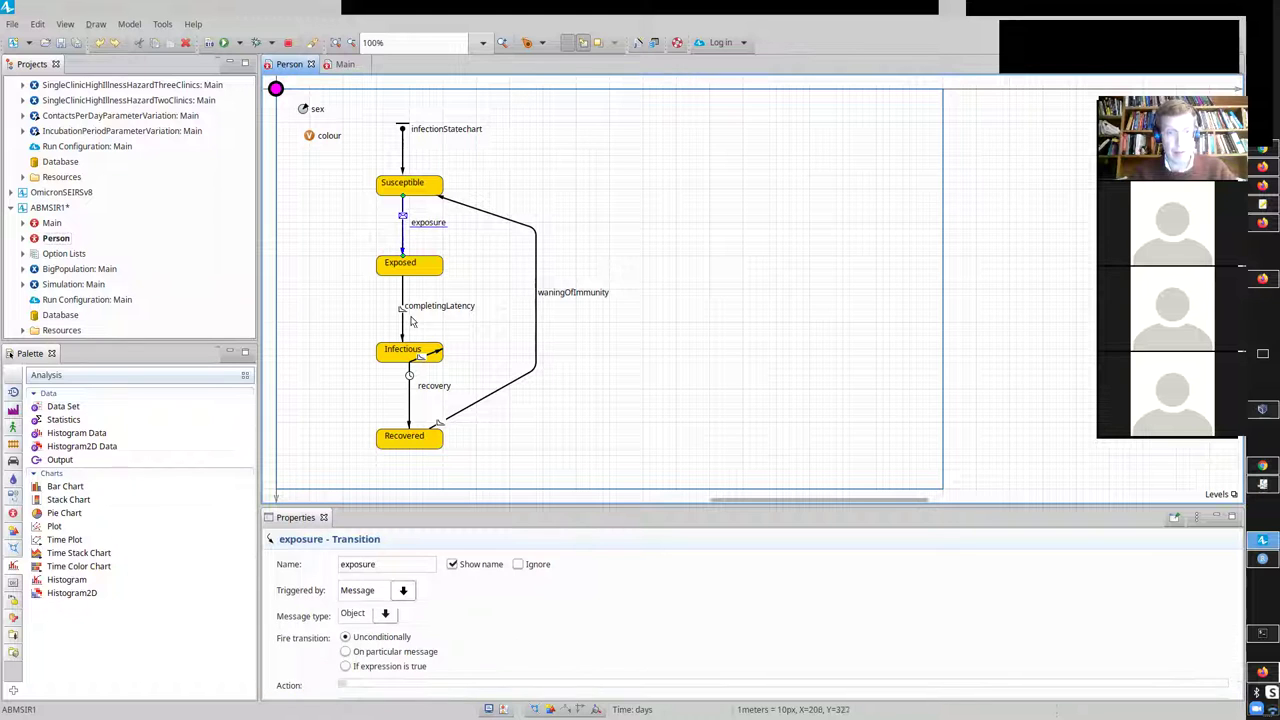
click(426, 355)
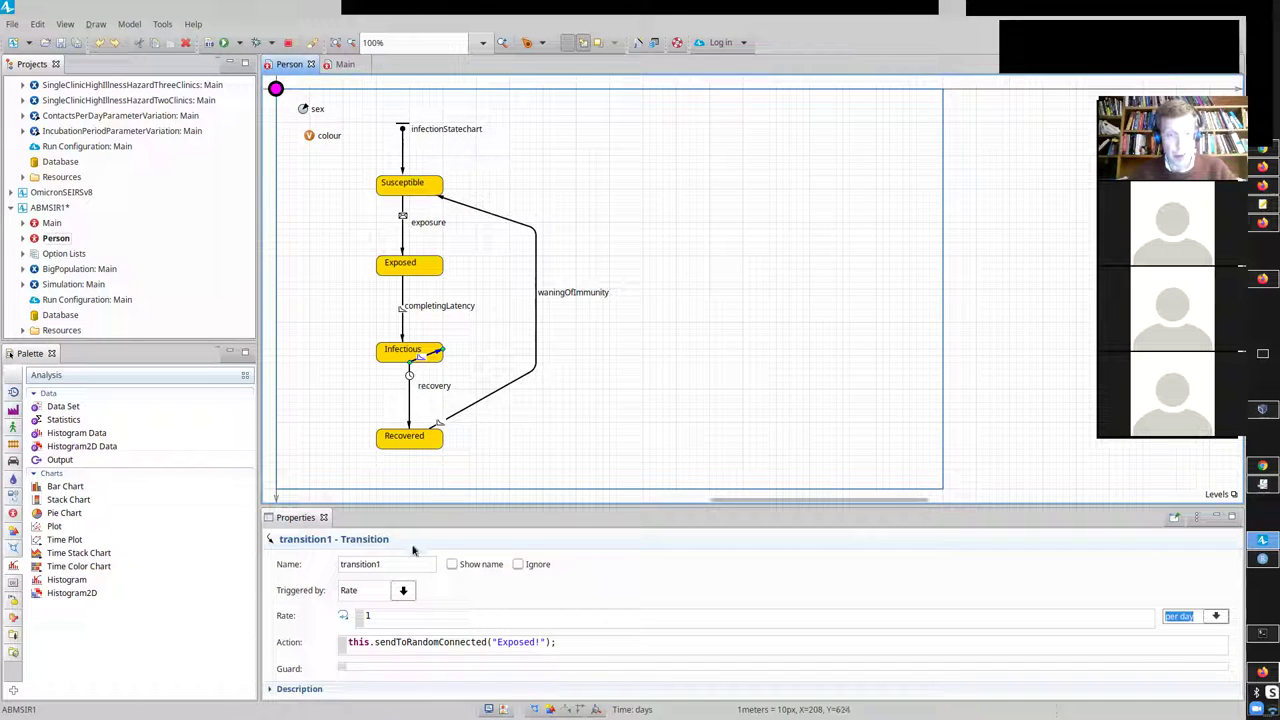
triple_click(566, 643)
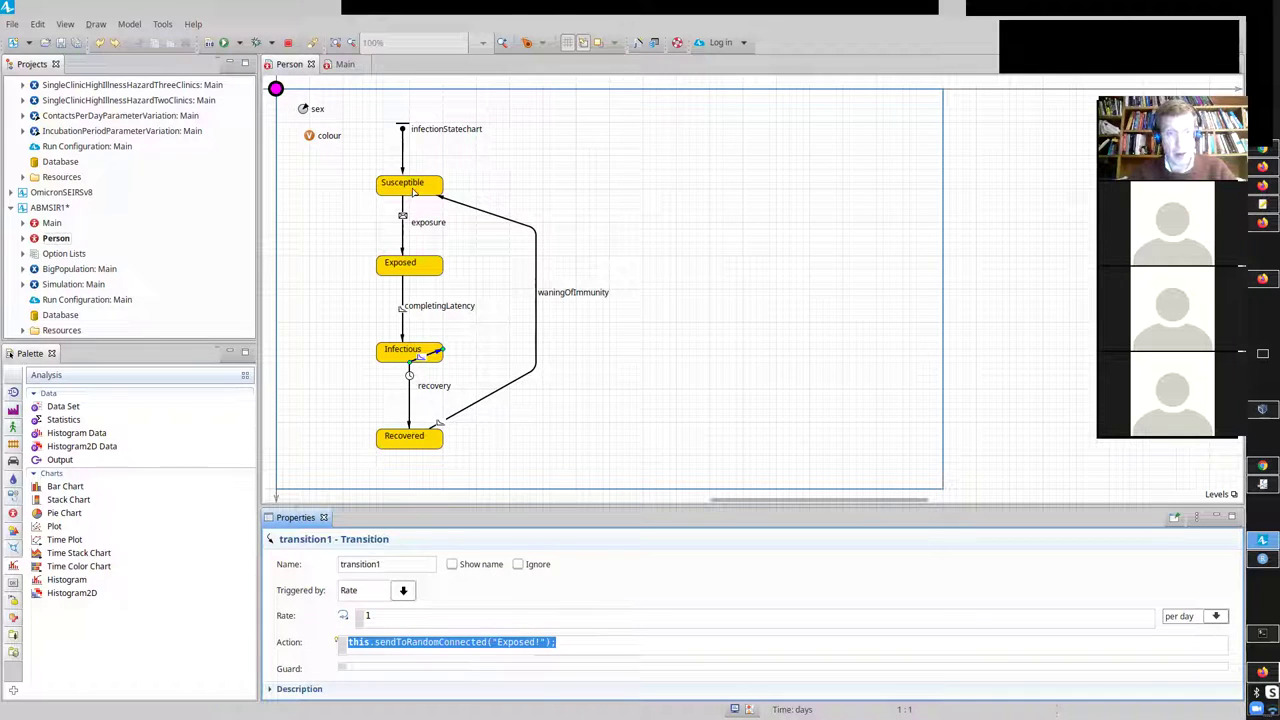
double_click(452, 642)
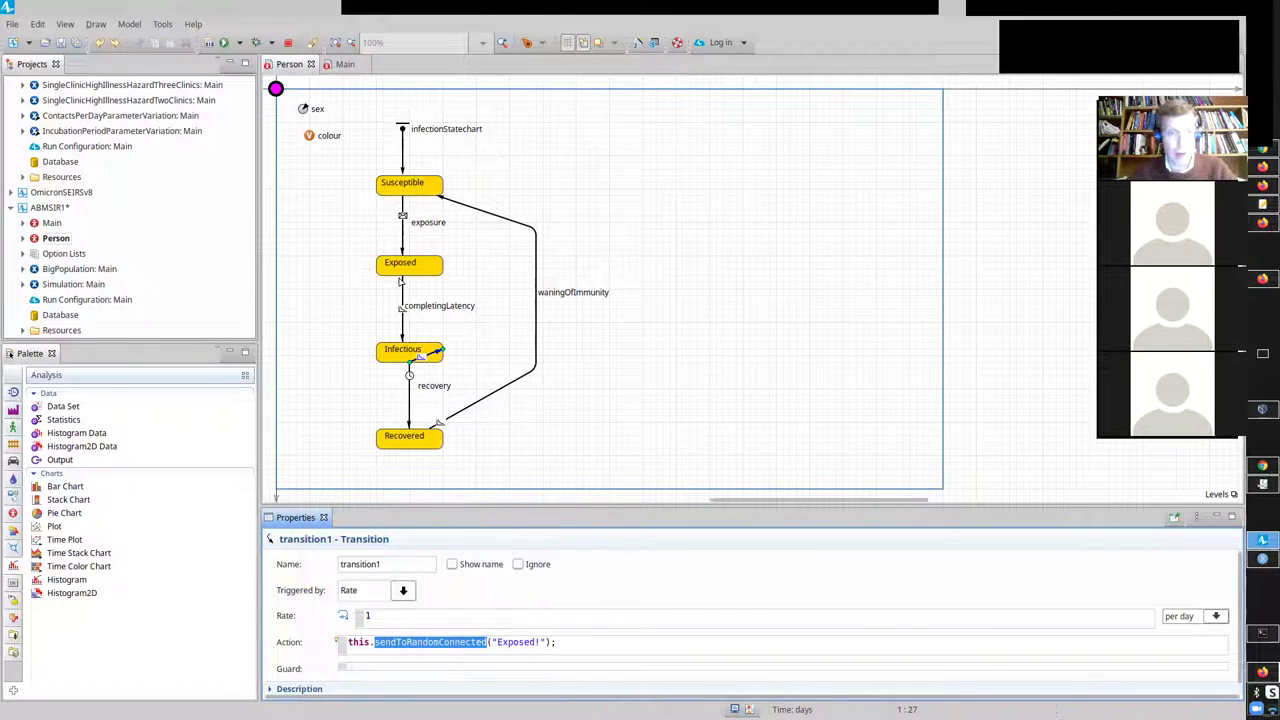
click(402, 218)
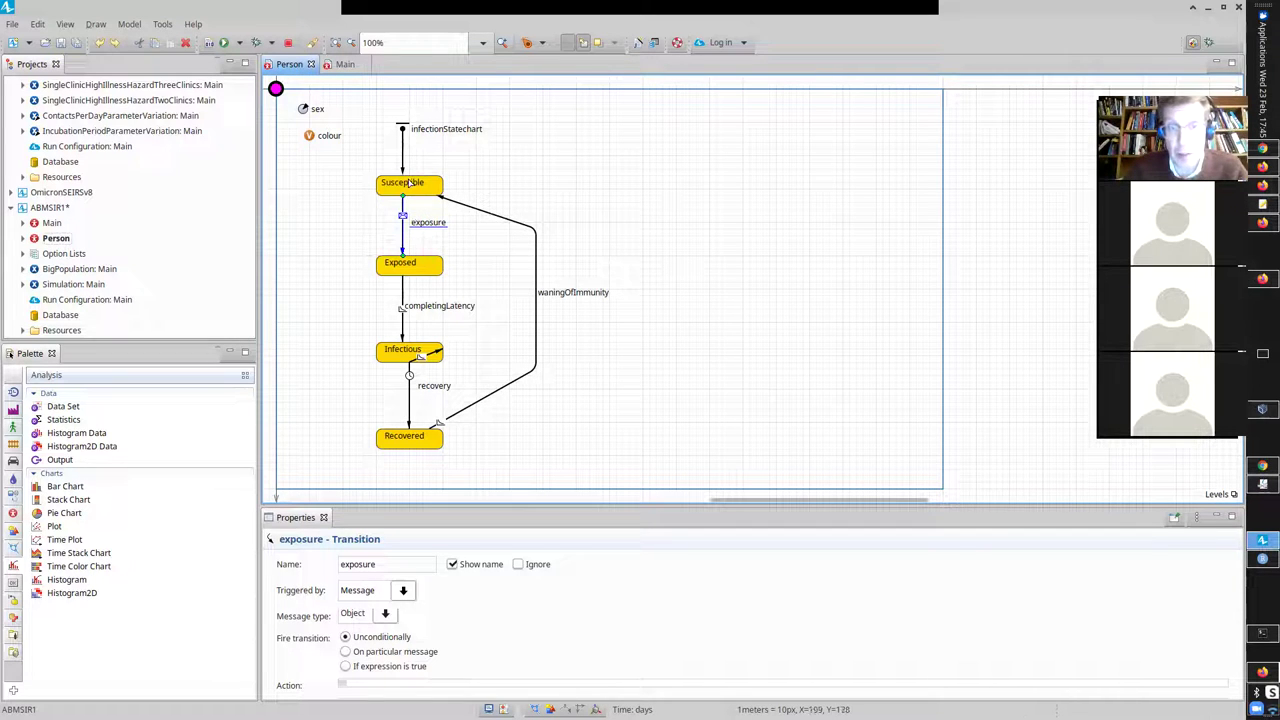
- Review the entry actions of the Susceptible, Exposed, Infectious and Recovered states
click(407, 186)
click(402, 268)
click(395, 358)
click(397, 445)
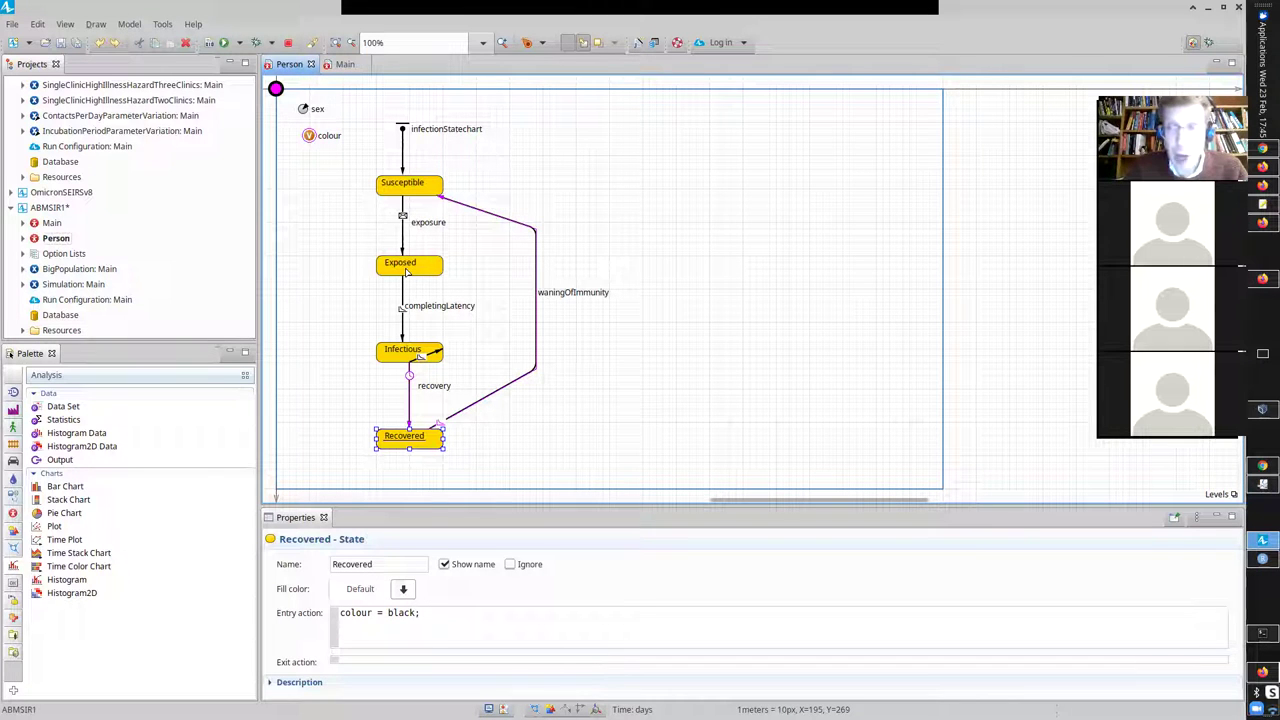
- Select the Susceptible state, whose entry action is colour = green;
click(413, 188)
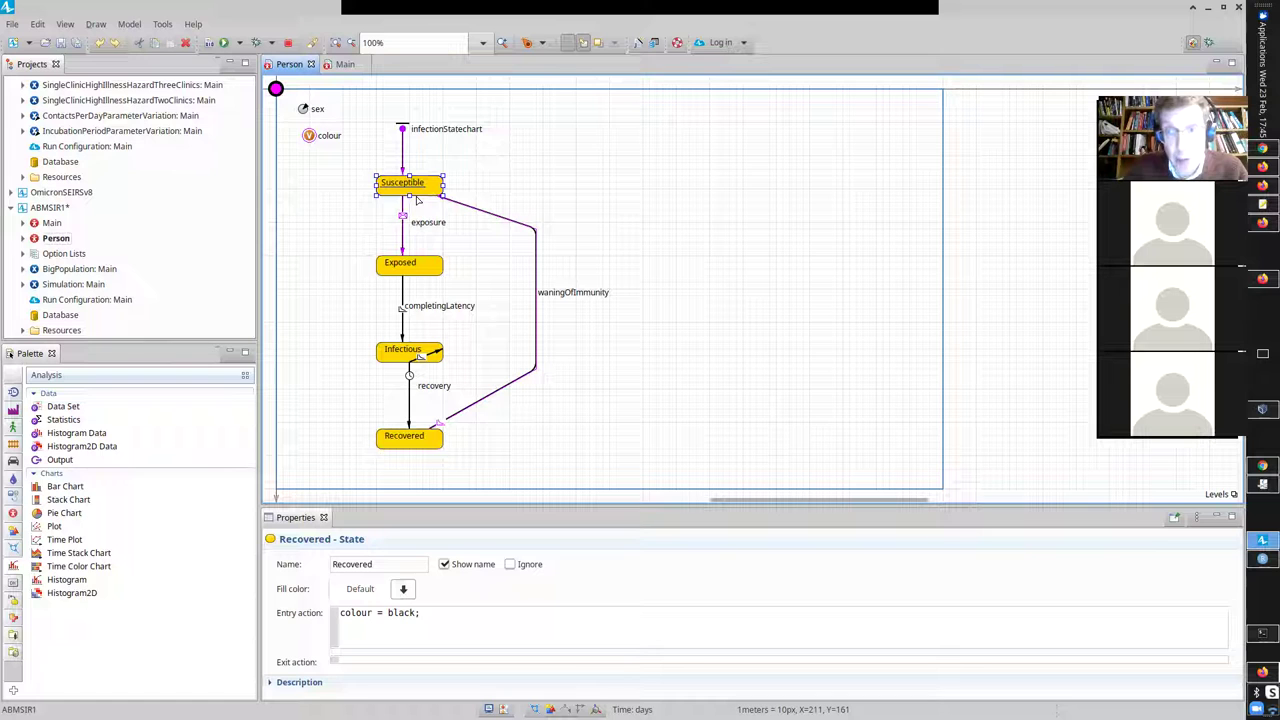
mouse_move(418, 200)
mouse_down()
mouse_move(418, 278)
mouse_move(424, 201)
mouse_up()
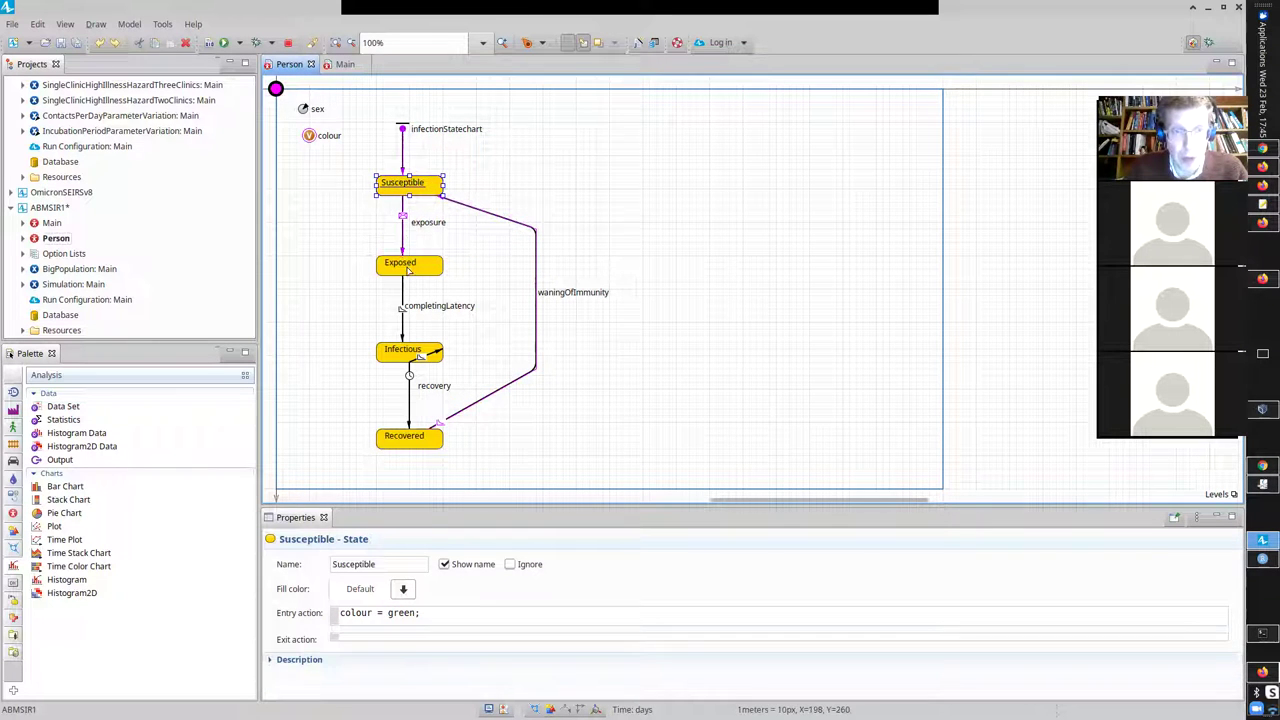
click(408, 270)
click(407, 197)
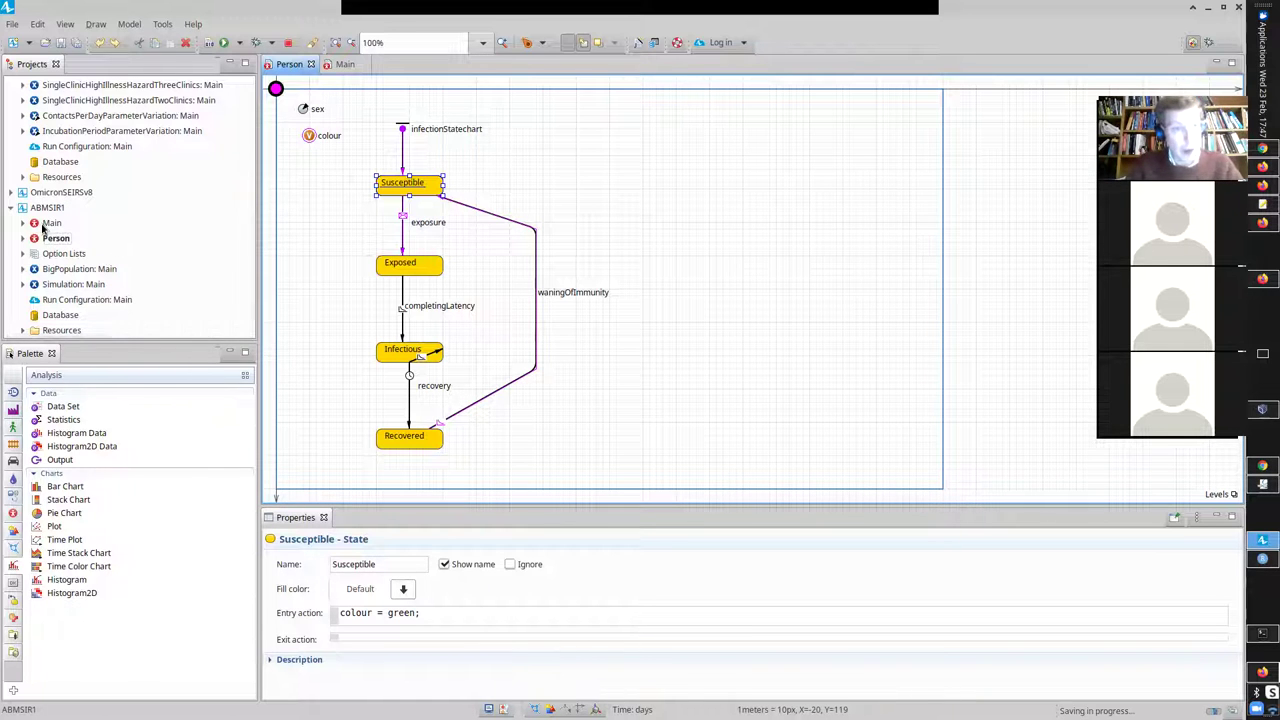
- Save and run the Simulation: Main experiment, speed it up, then close the run
click(48, 223)
key(ctrl+s)
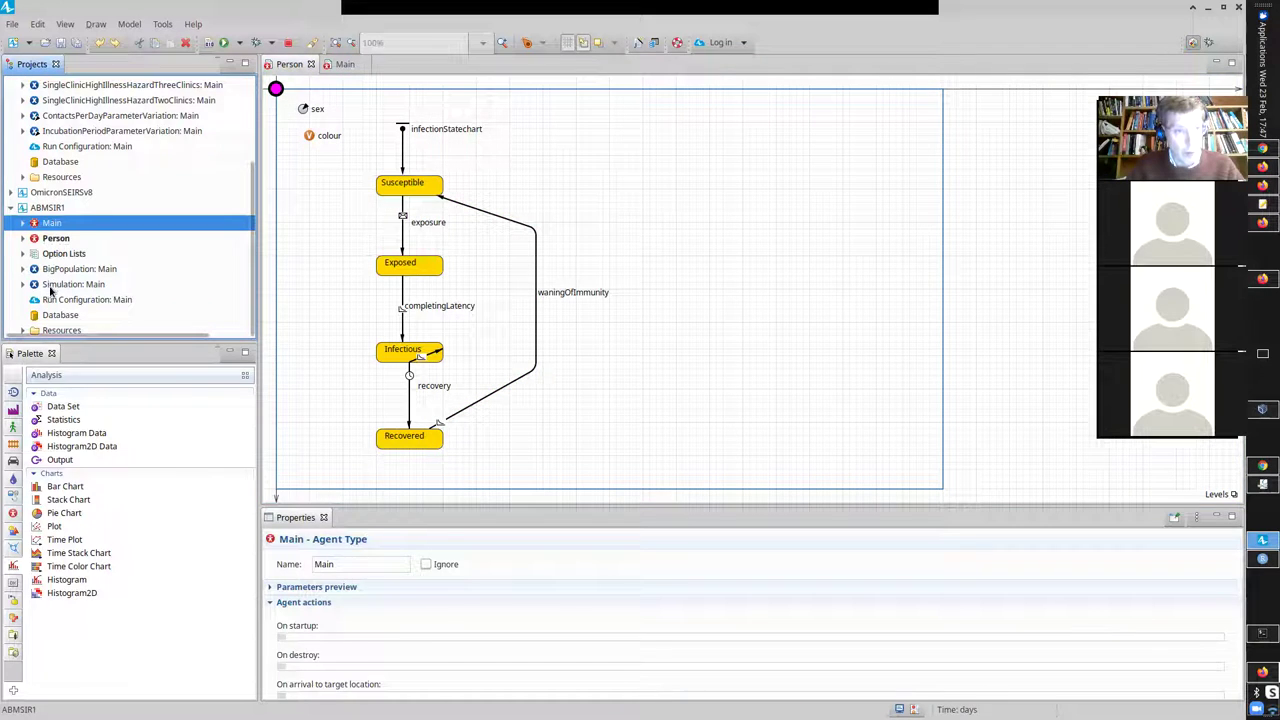
right_click(52, 286)
click(90, 484)
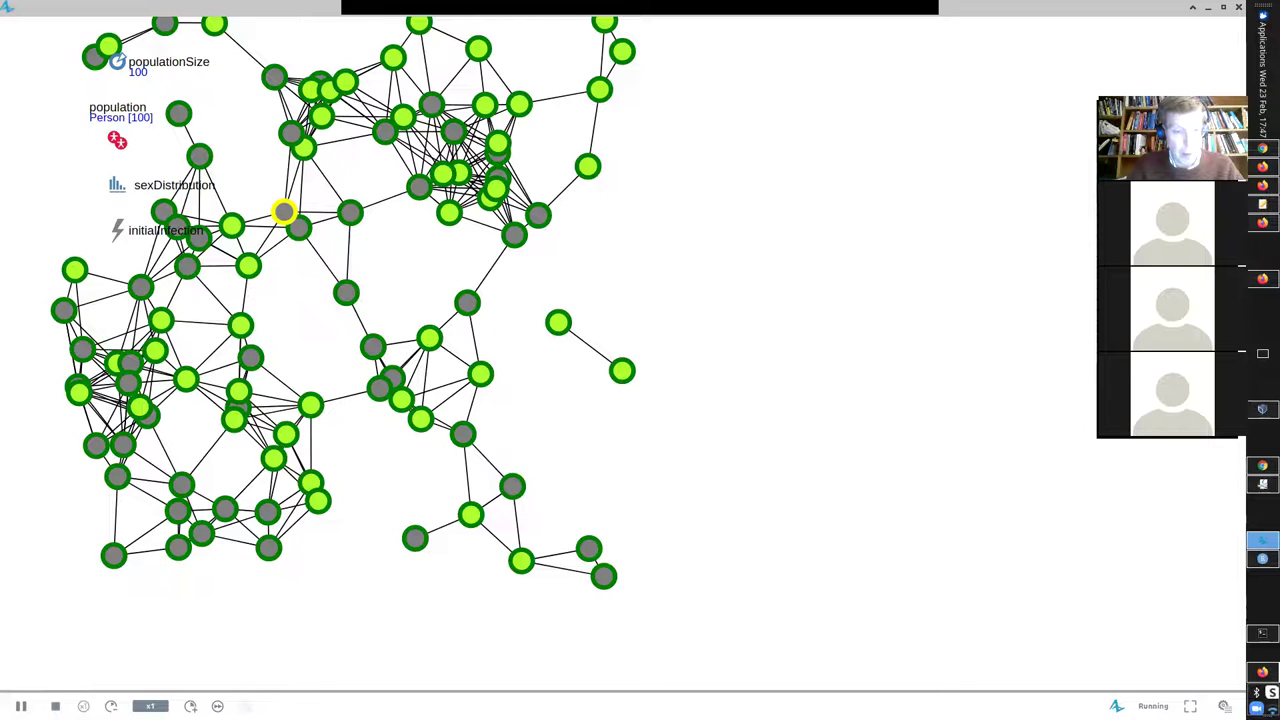
click(190, 706)
click(190, 706)
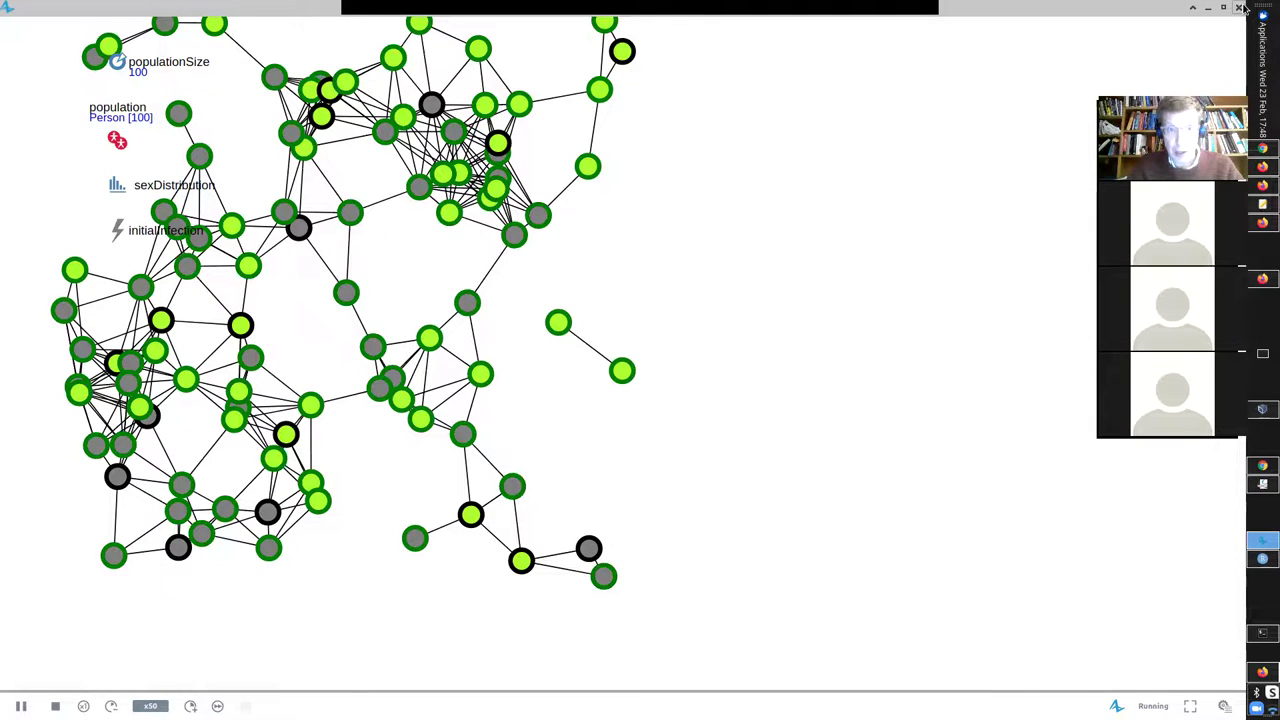
click(1240, 8)
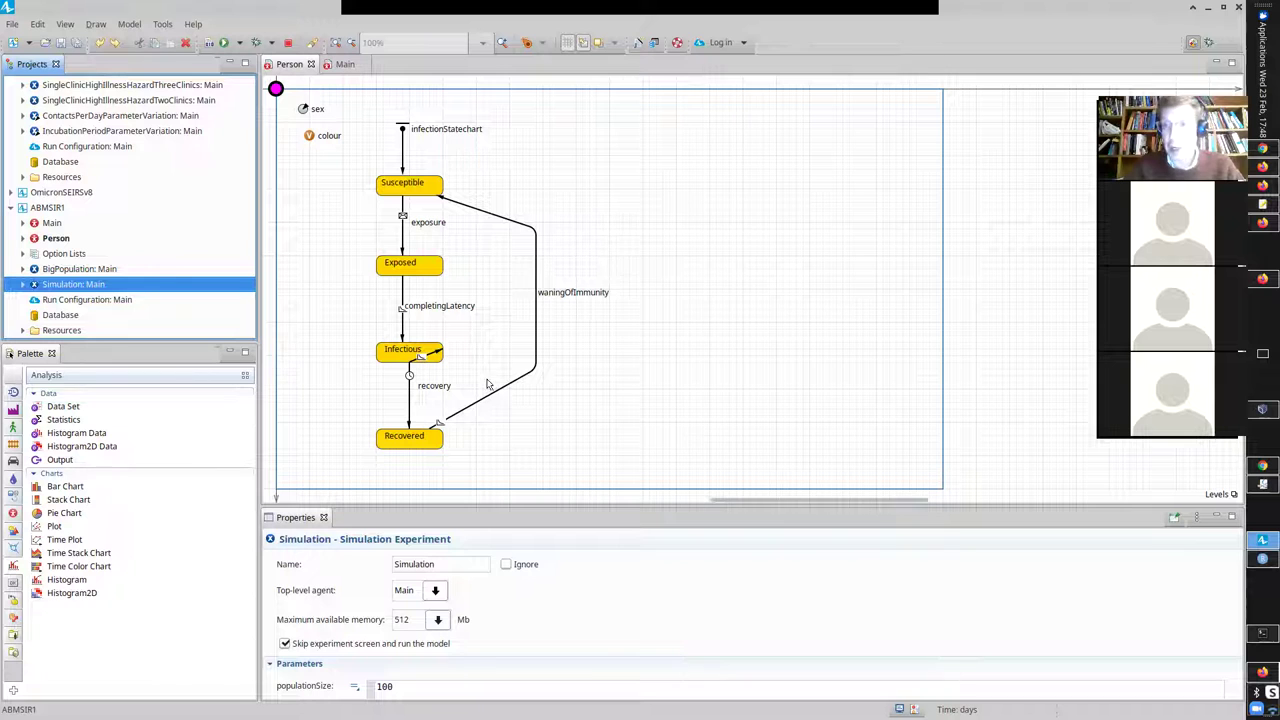
- Rerun Simulation: Main at maximum speed to the end and close the window
right_click(171, 287)
click(213, 483)
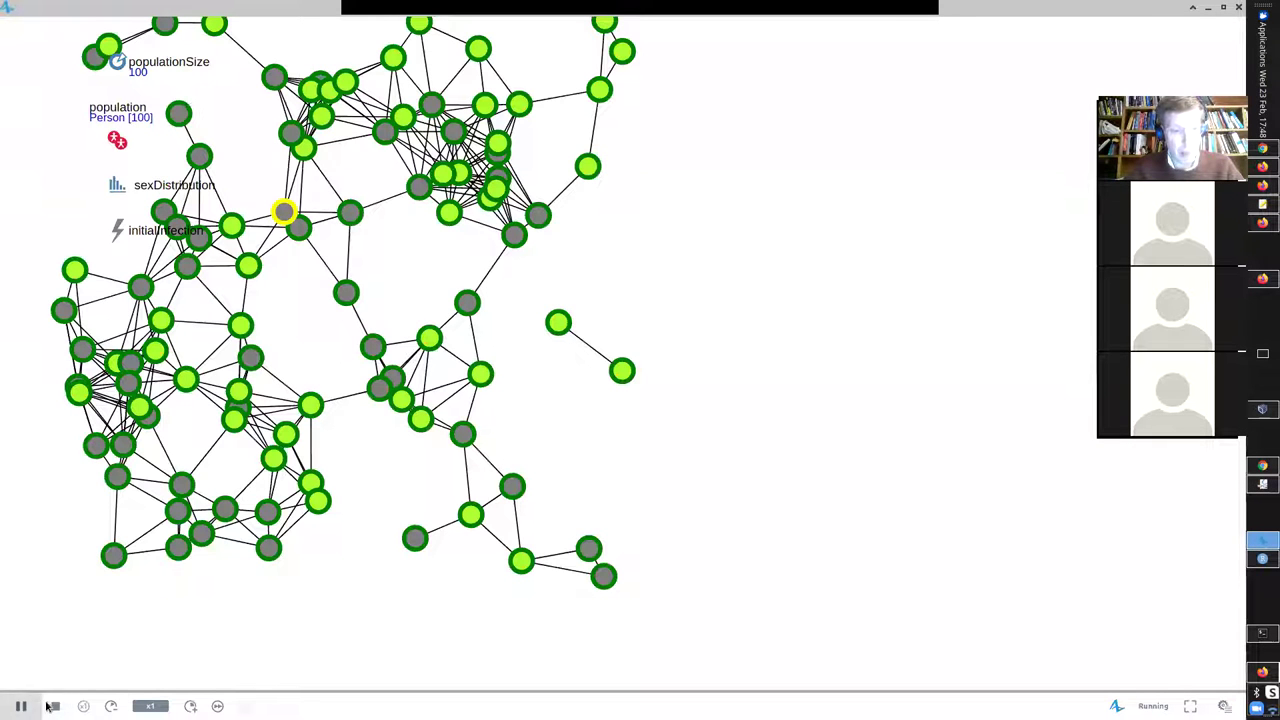
click(217, 706)
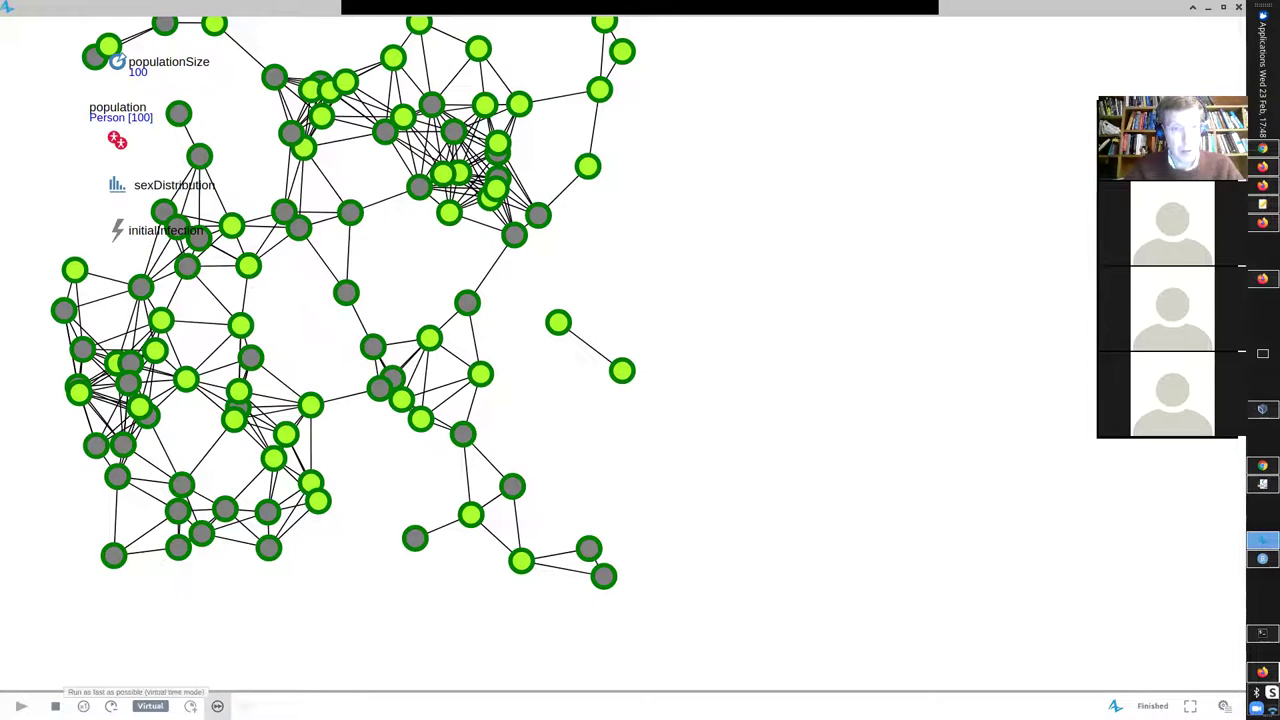
click(1238, 7)
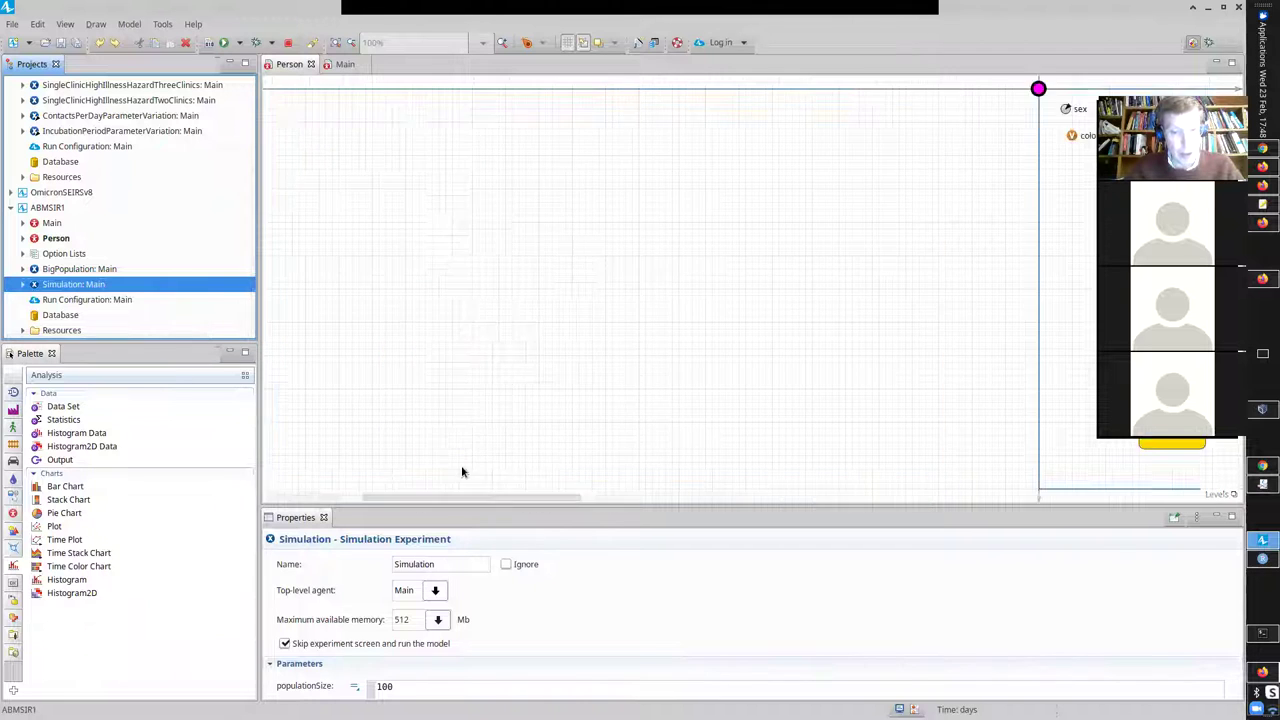
- Set the Simulation experiment's Randomness to Random seed, save, and start a new run
scroll(484, 390, right, 2)
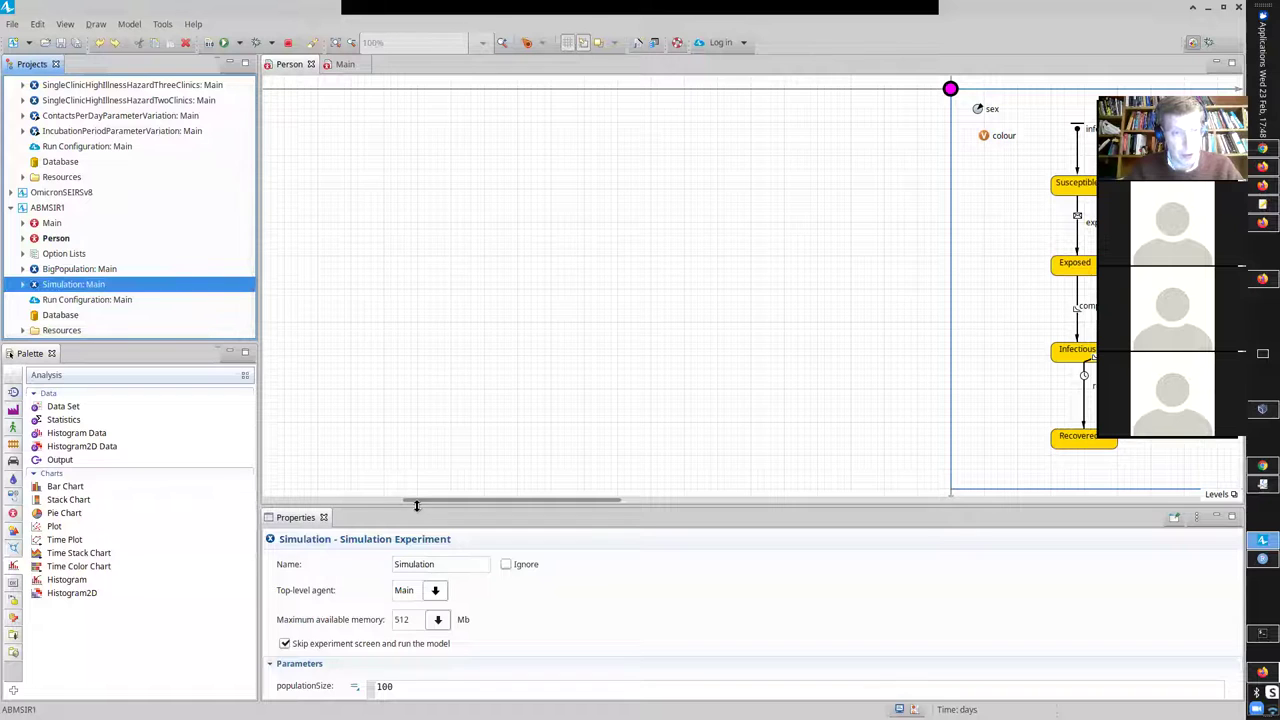
drag(417, 505, 429, 233)
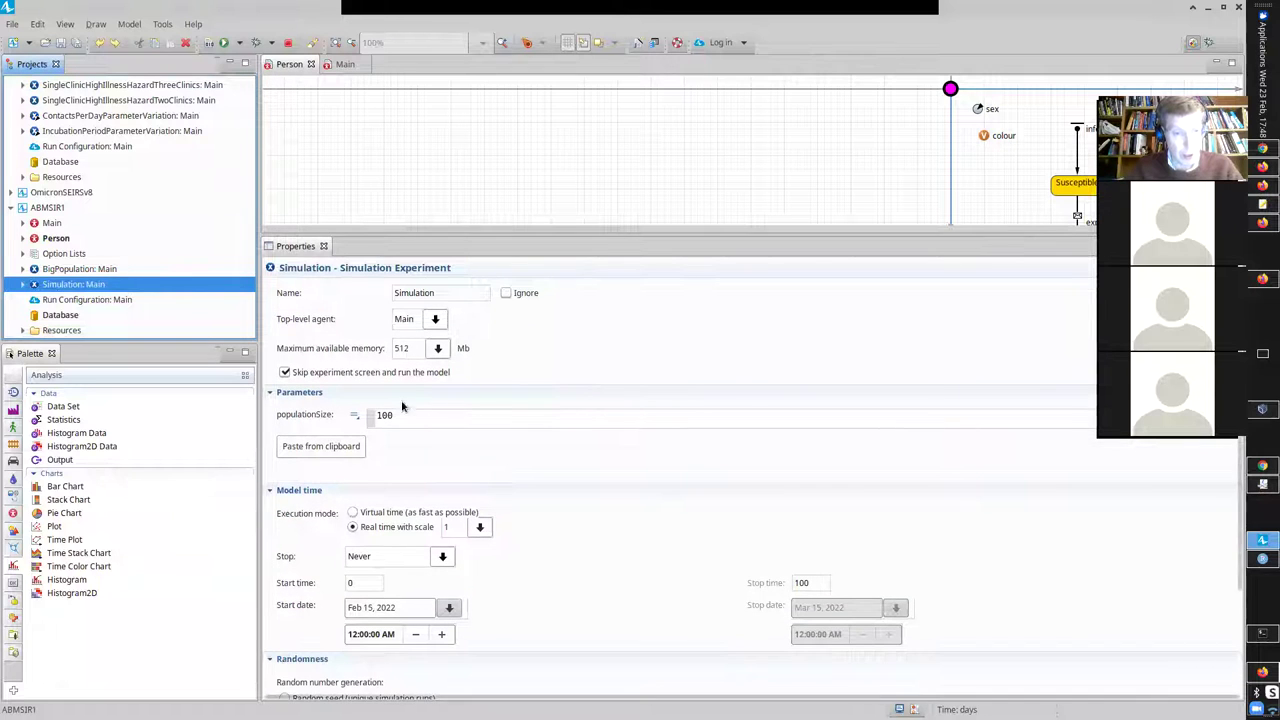
scroll(1240, 531, down, 3)
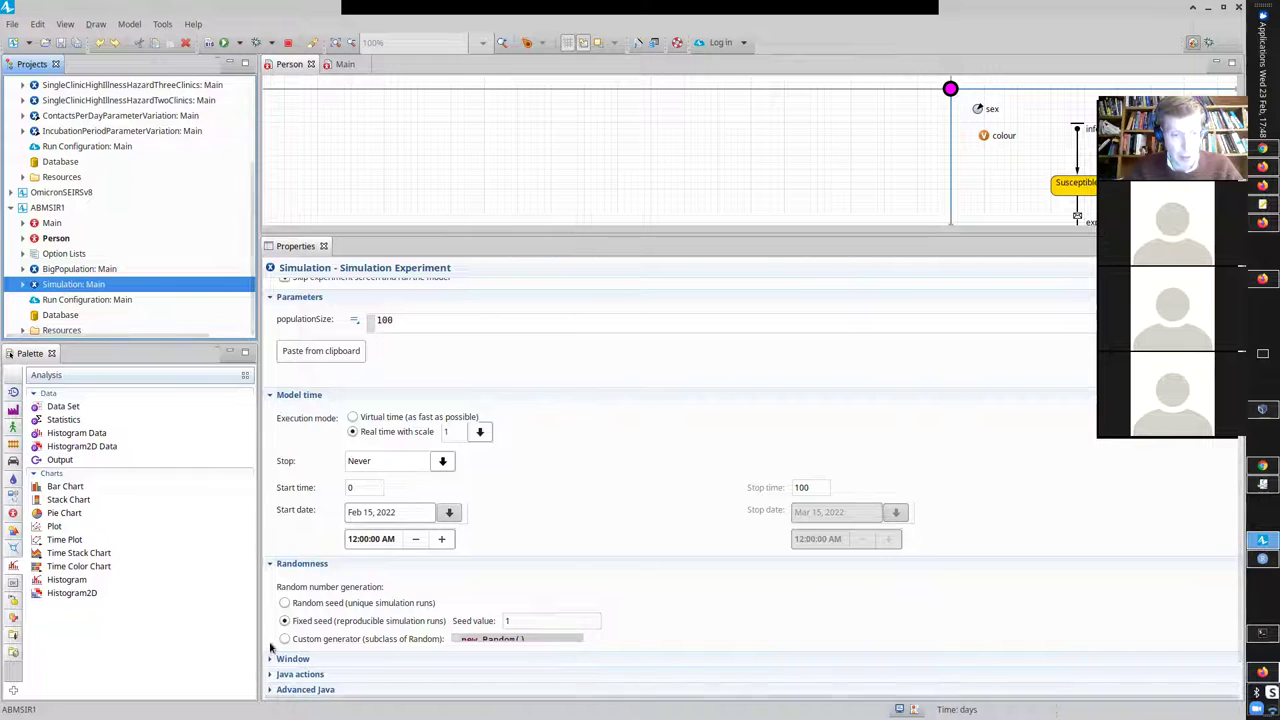
click(284, 603)
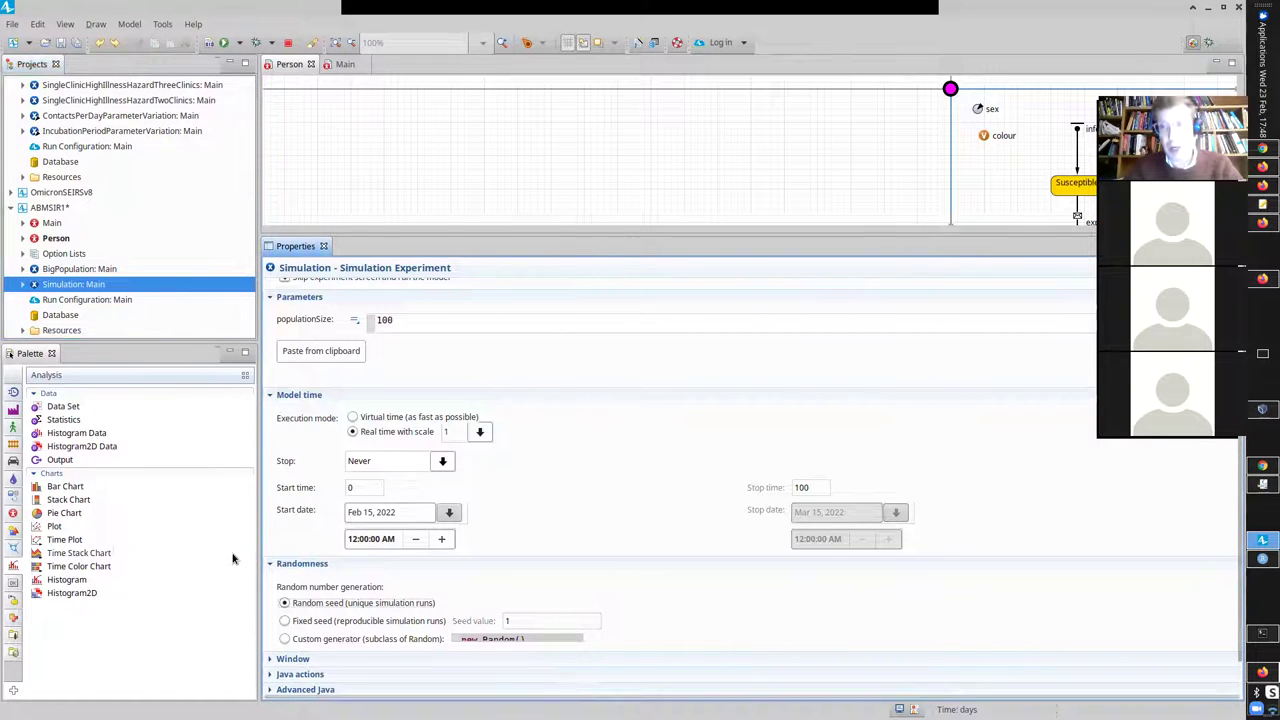
key(ctrl+s)
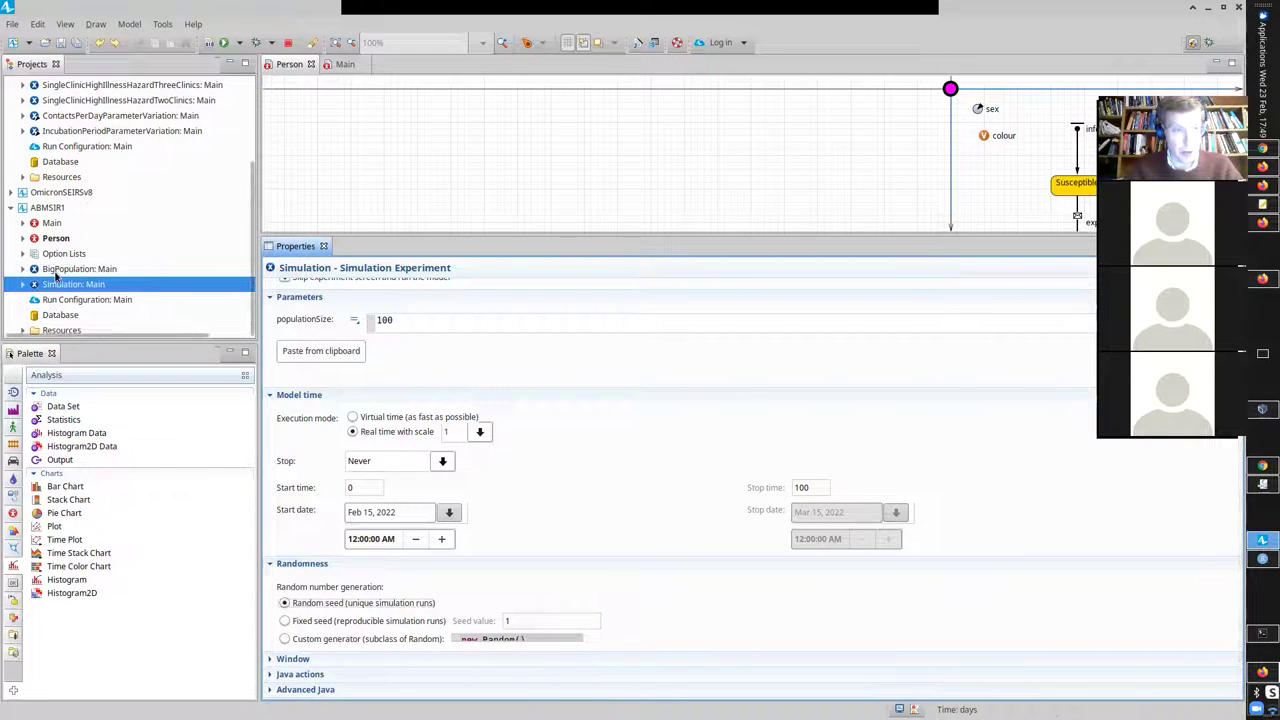
right_click(59, 285)
click(108, 478)
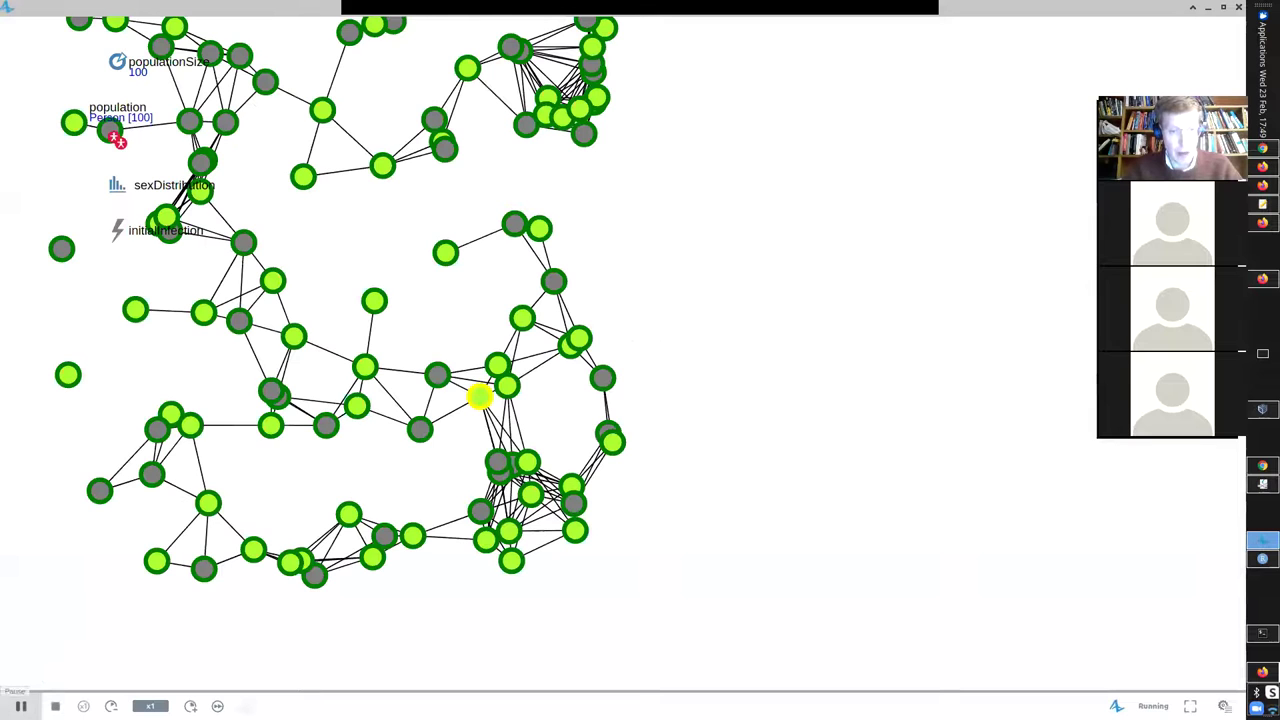
- Pause, resume, fast-forward and restart the network simulation, then close its window
click(20, 706)
click(20, 706)
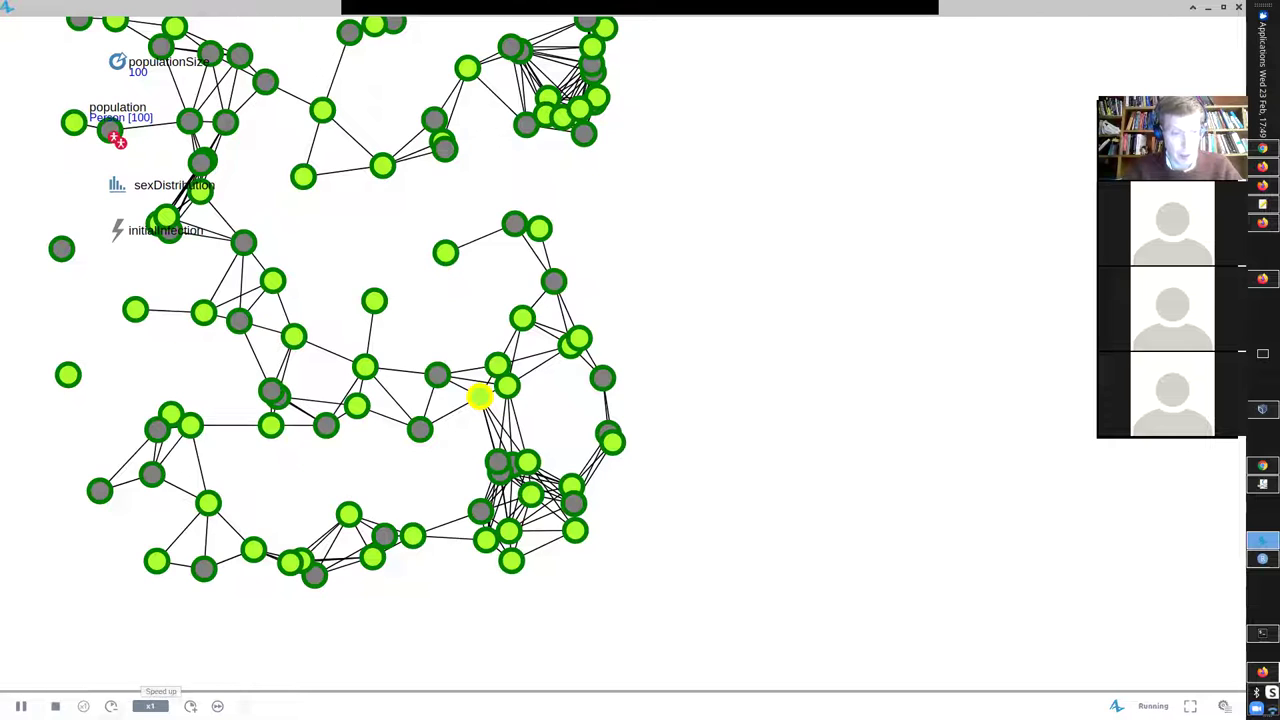
click(150, 706)
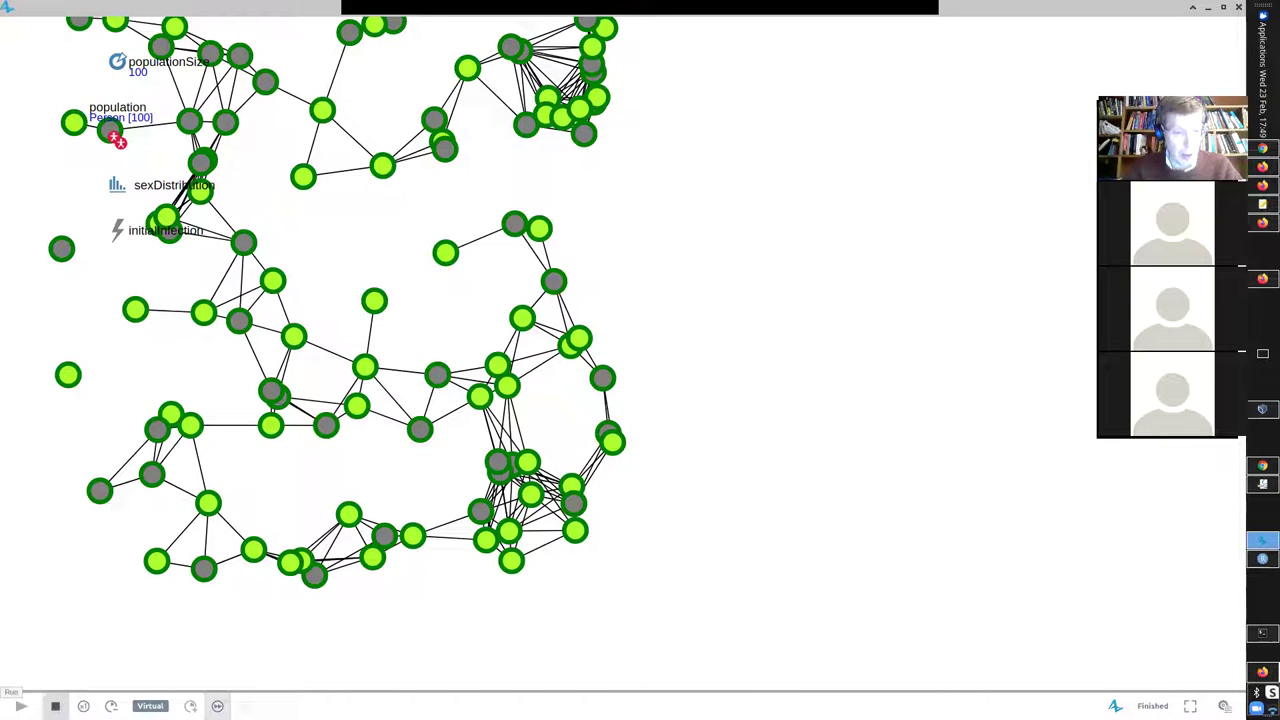
click(20, 706)
click(20, 706)
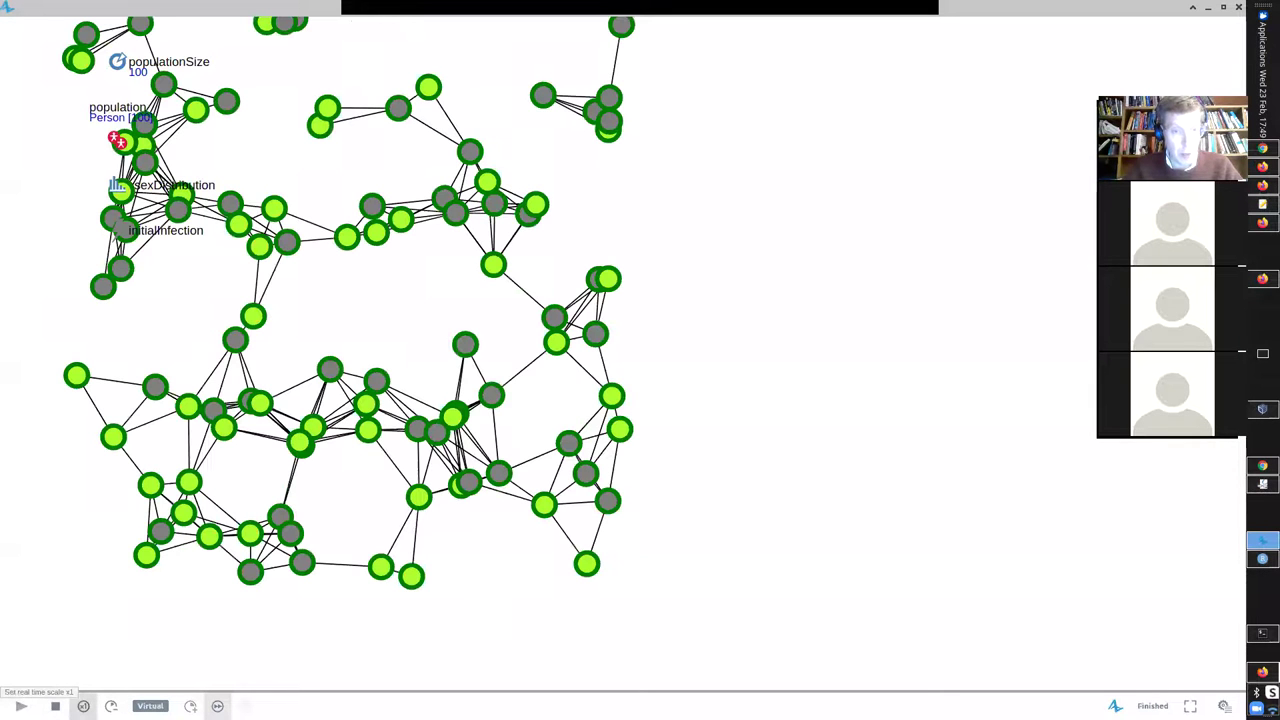
click(1239, 7)
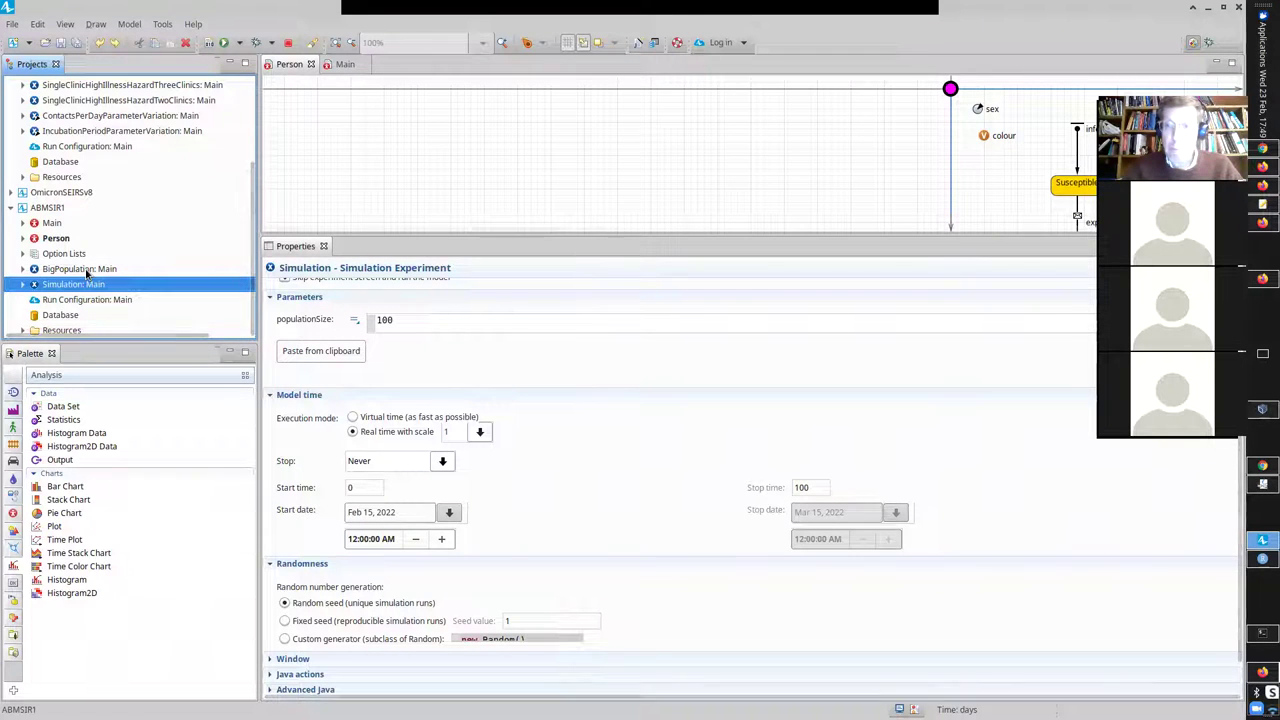
- Expand Option Lists to view the Sex values and inspect Person's sex parameter
click(22, 253)
click(57, 270)
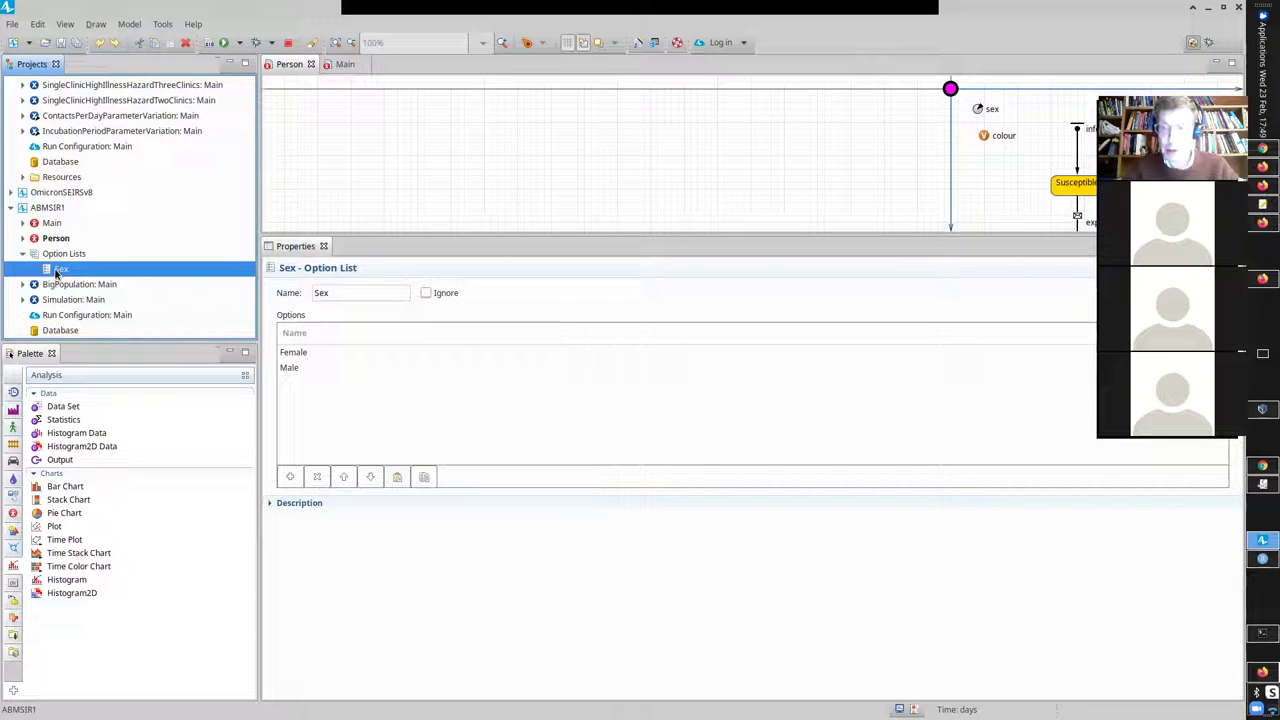
click(979, 110)
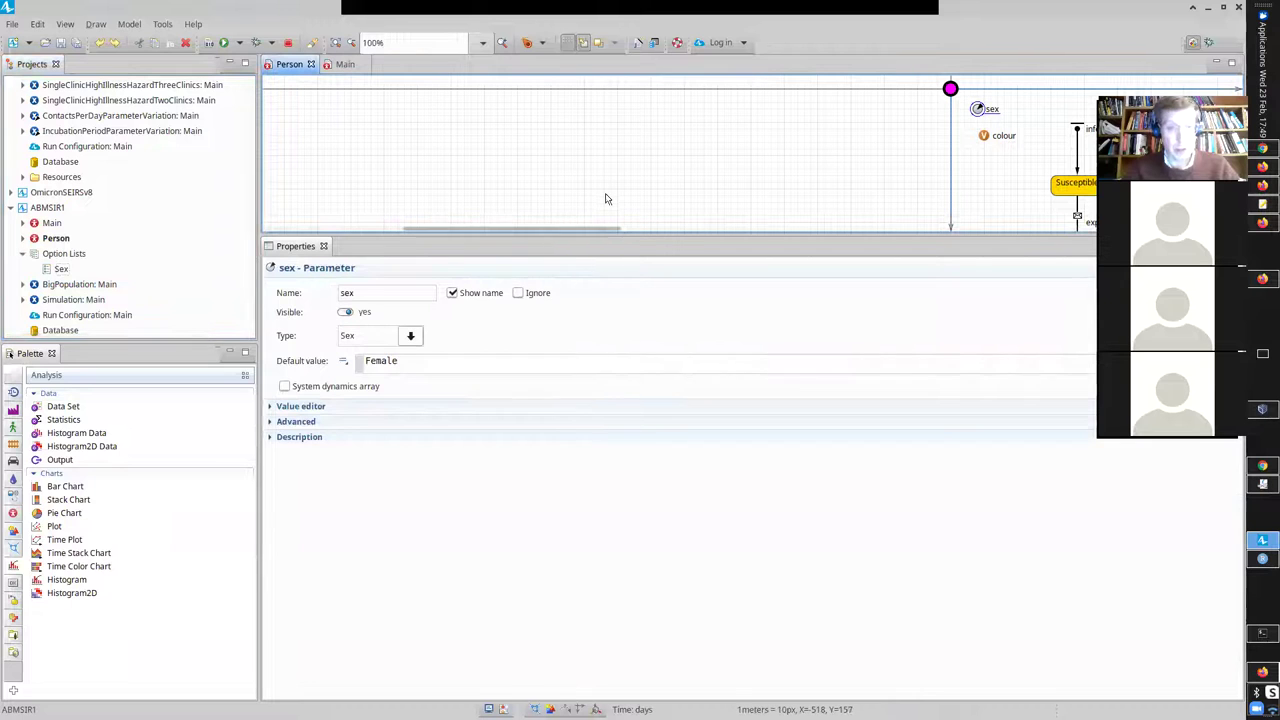
- Select the BigPopulation experiment and check its populationSize of 1000
click(87, 285)
right_click(87, 285)
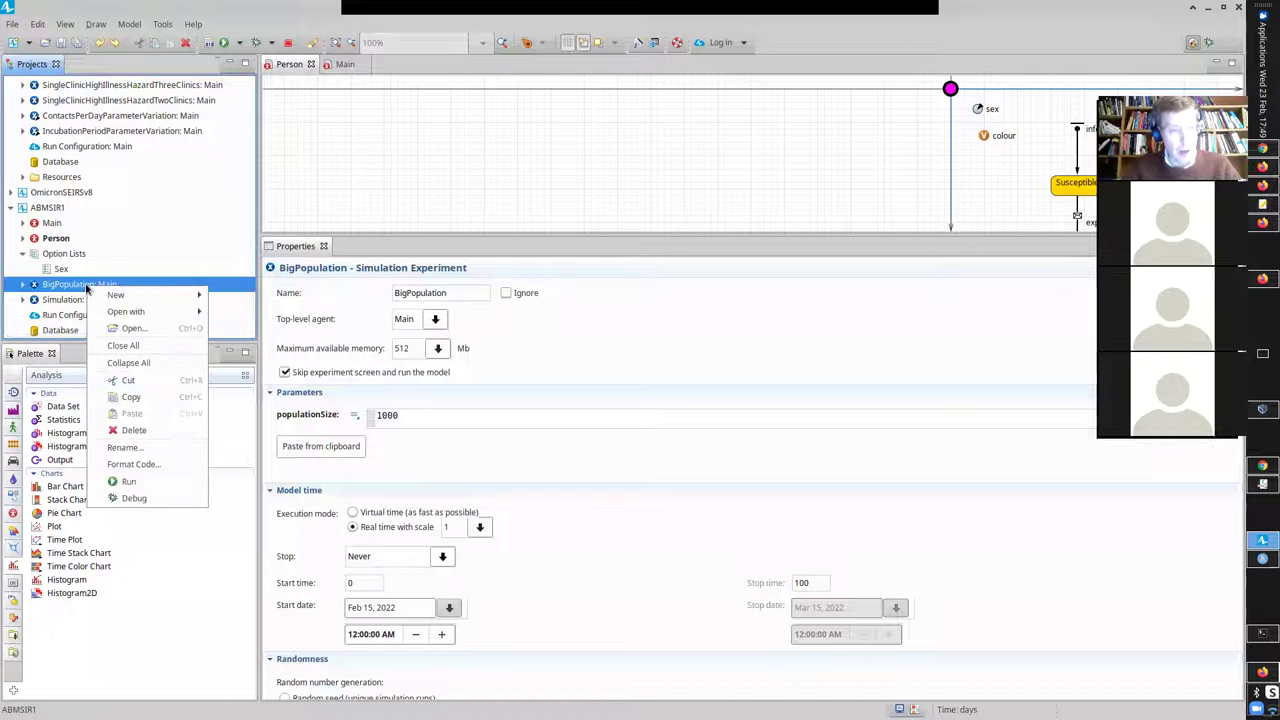
click(56, 287)
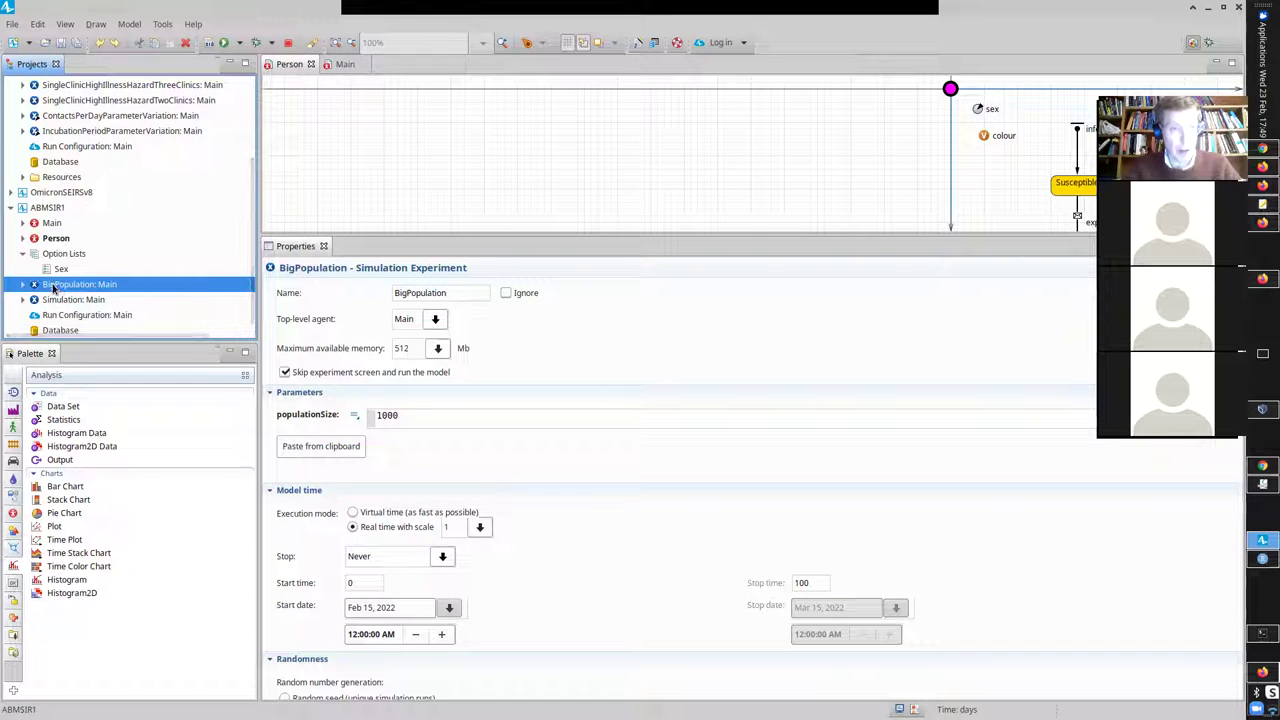
double_click(388, 415)
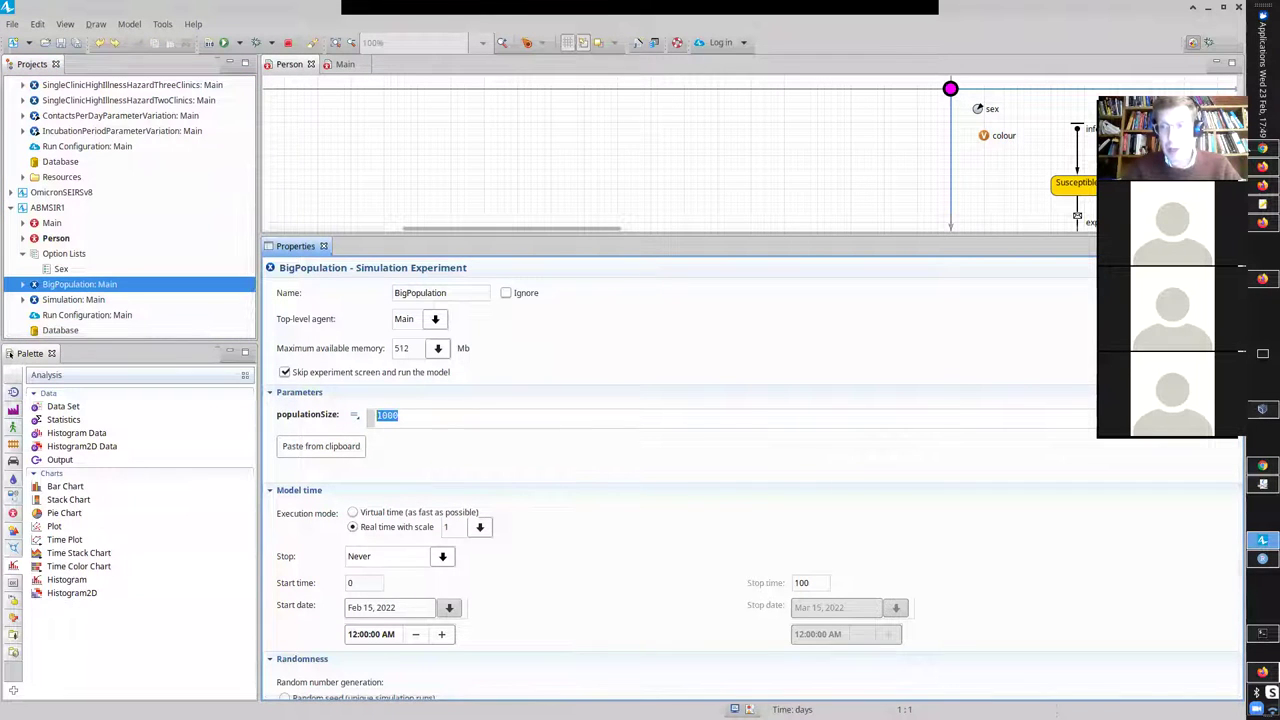
- Check Person's sex parameter, then Main's populationSize parameter with its default of 100
click(800, 150)
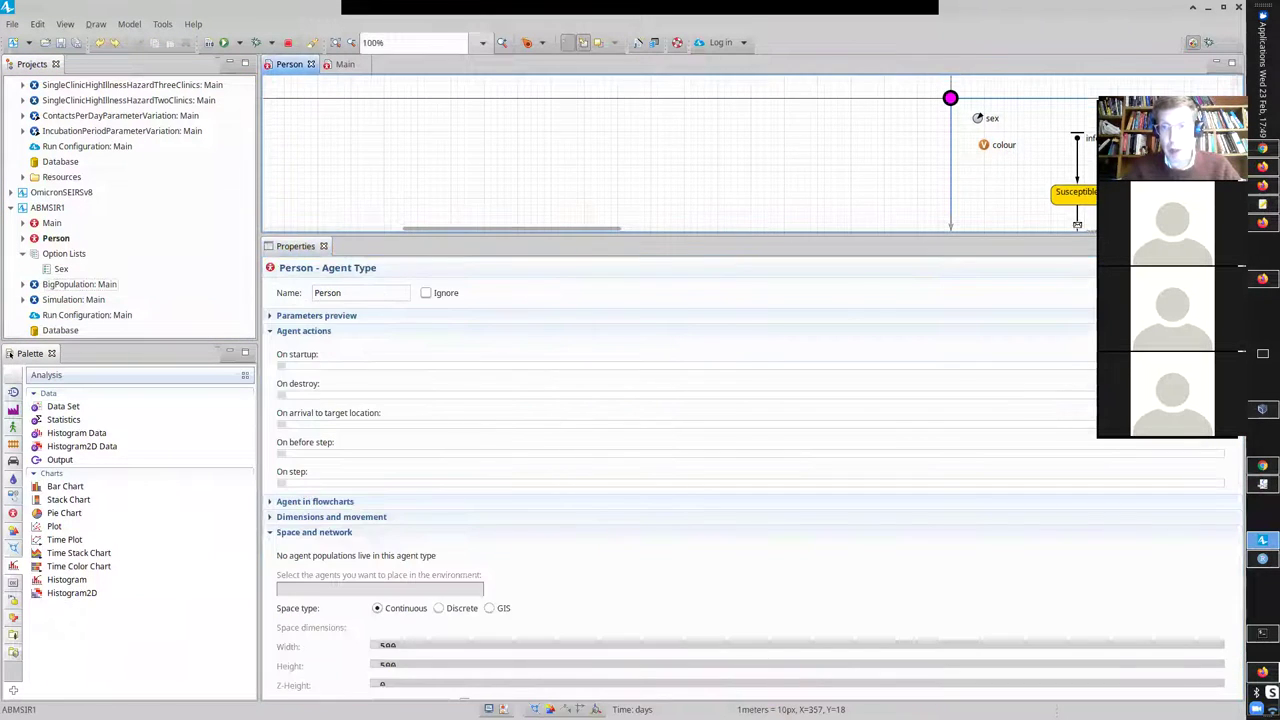
click(978, 129)
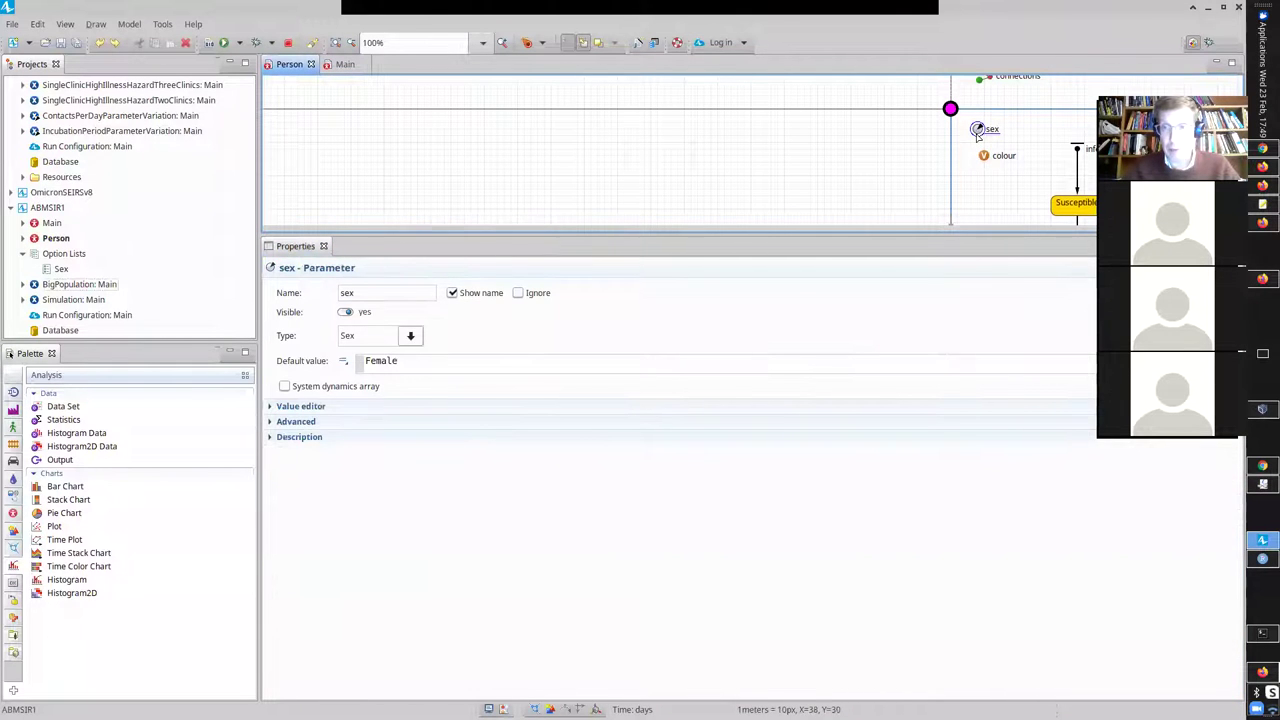
click(345, 64)
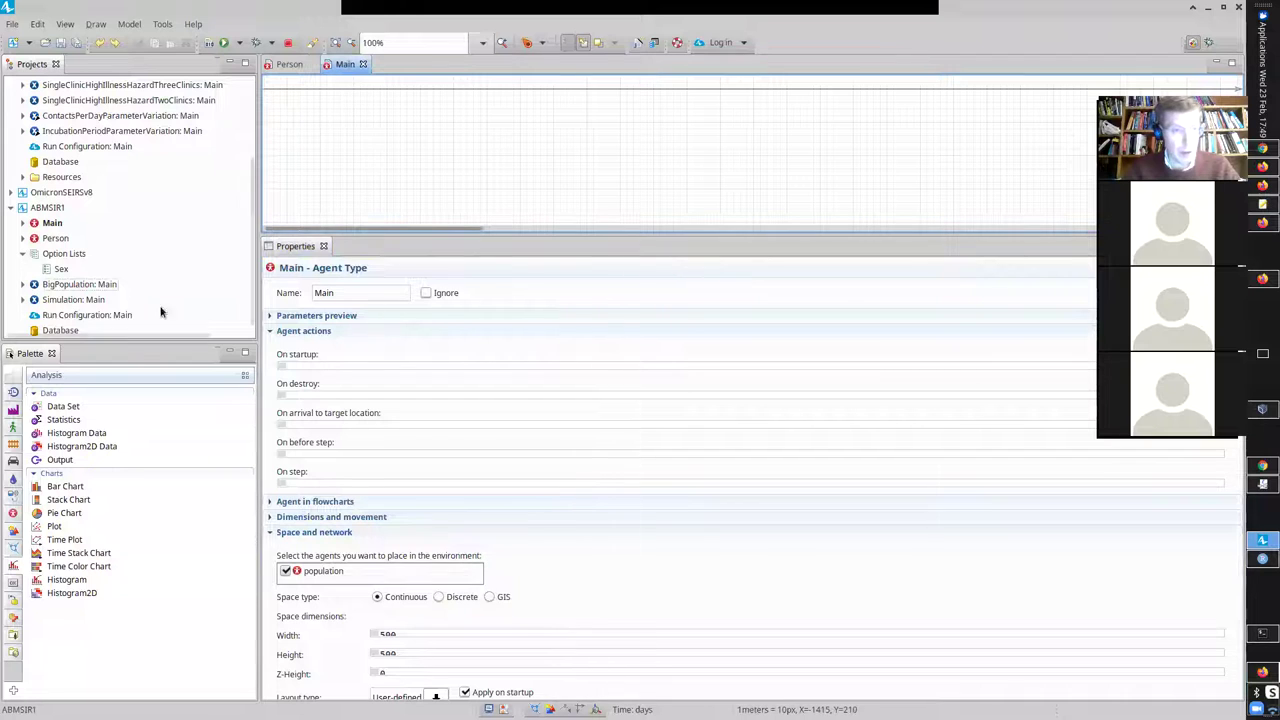
click(50, 224)
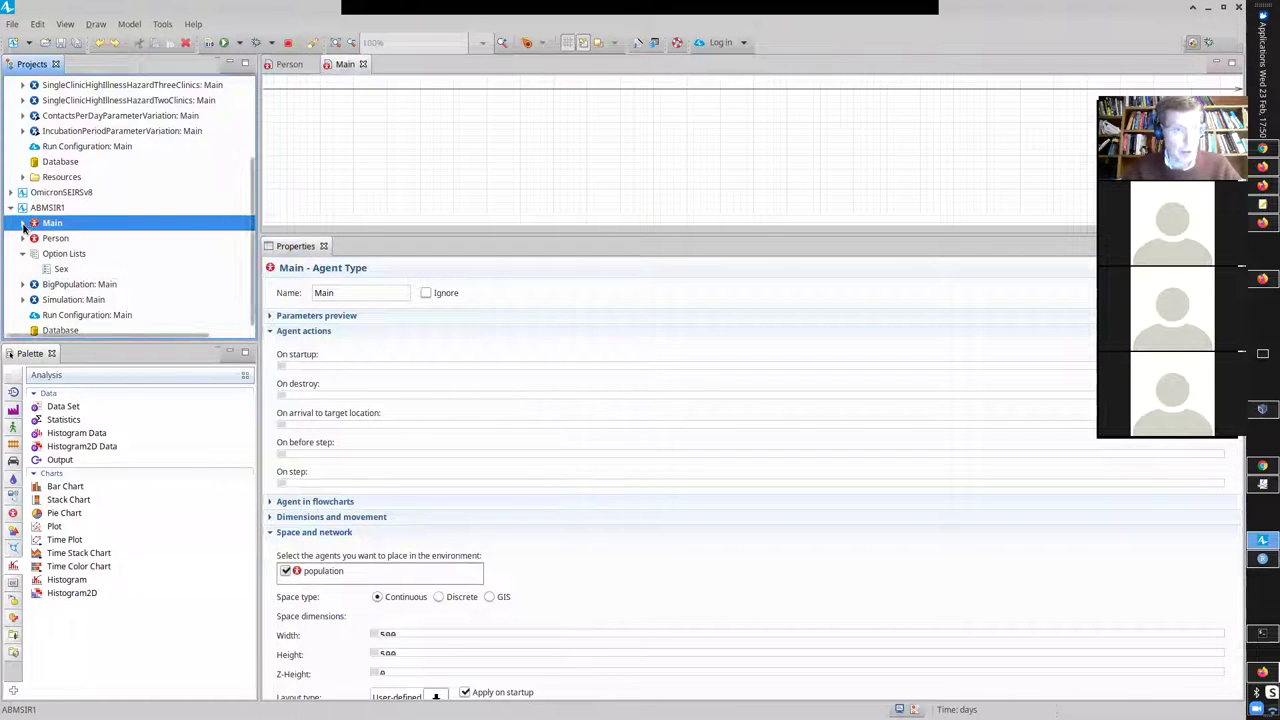
click(22, 223)
click(34, 269)
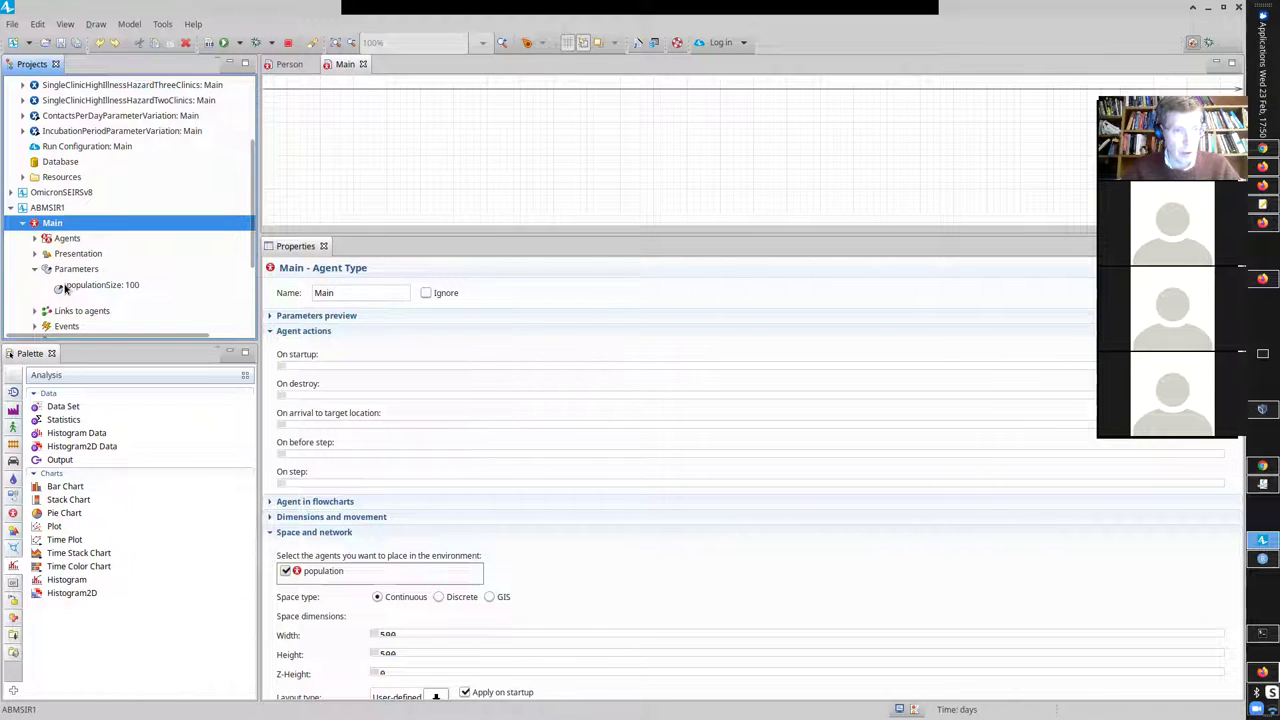
click(82, 285)
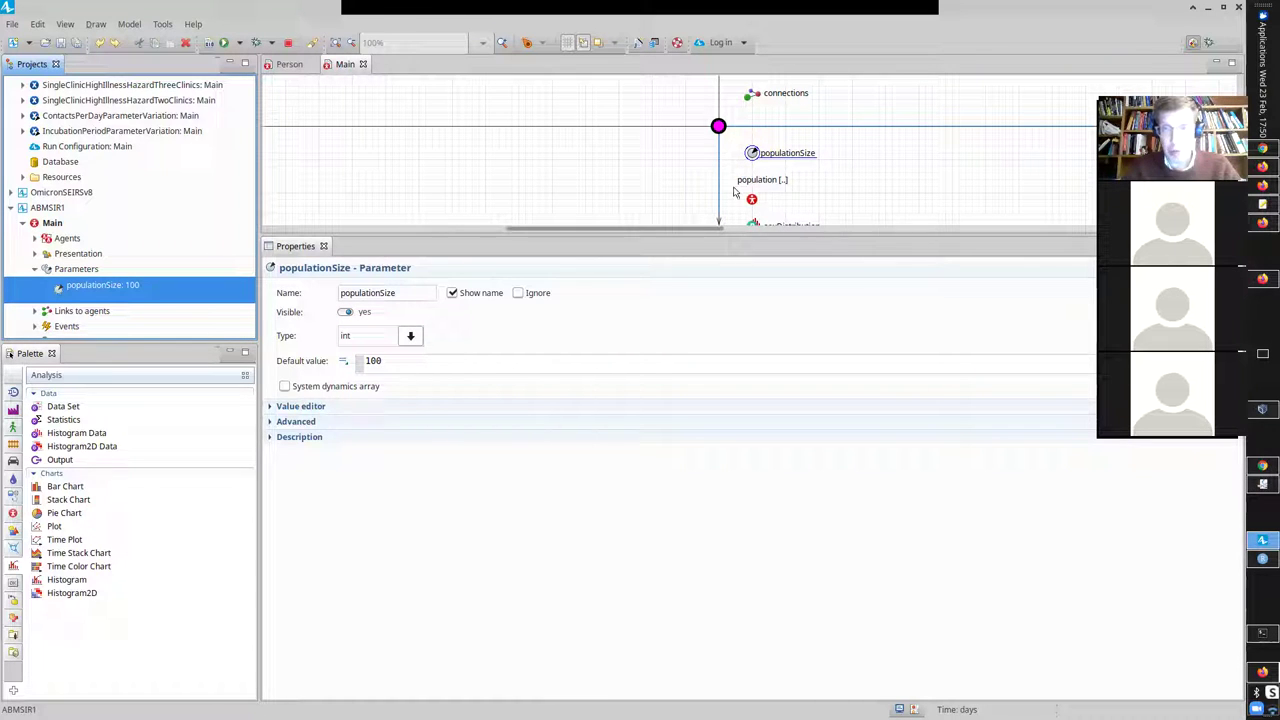
- Compare populationSize in the BigPopulation (1000) and Simulation (100) experiment settings
click(752, 152)
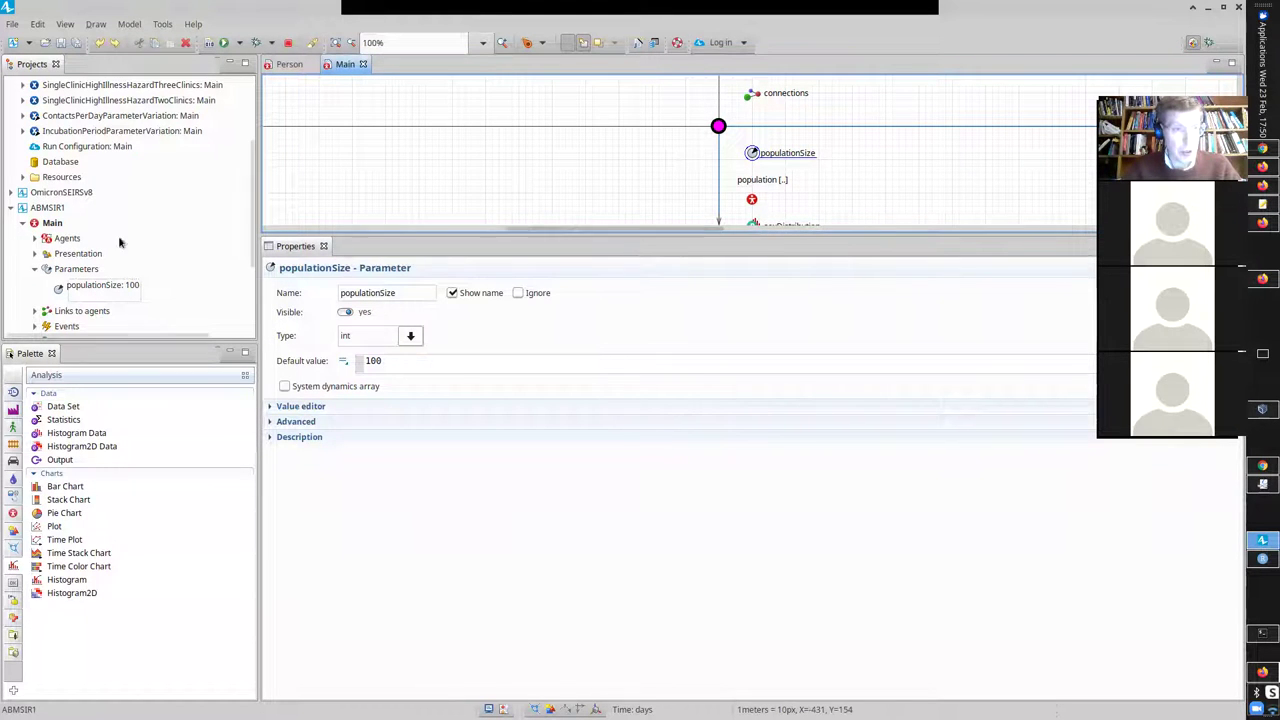
click(22, 223)
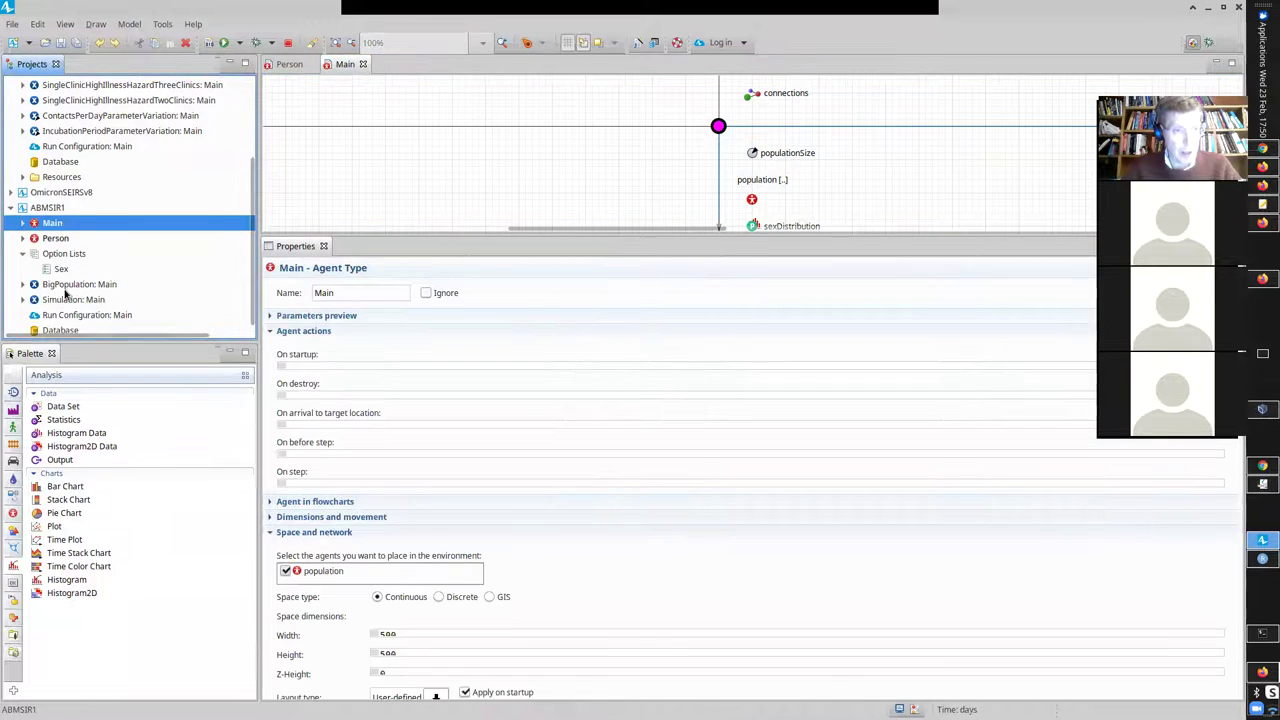
click(62, 285)
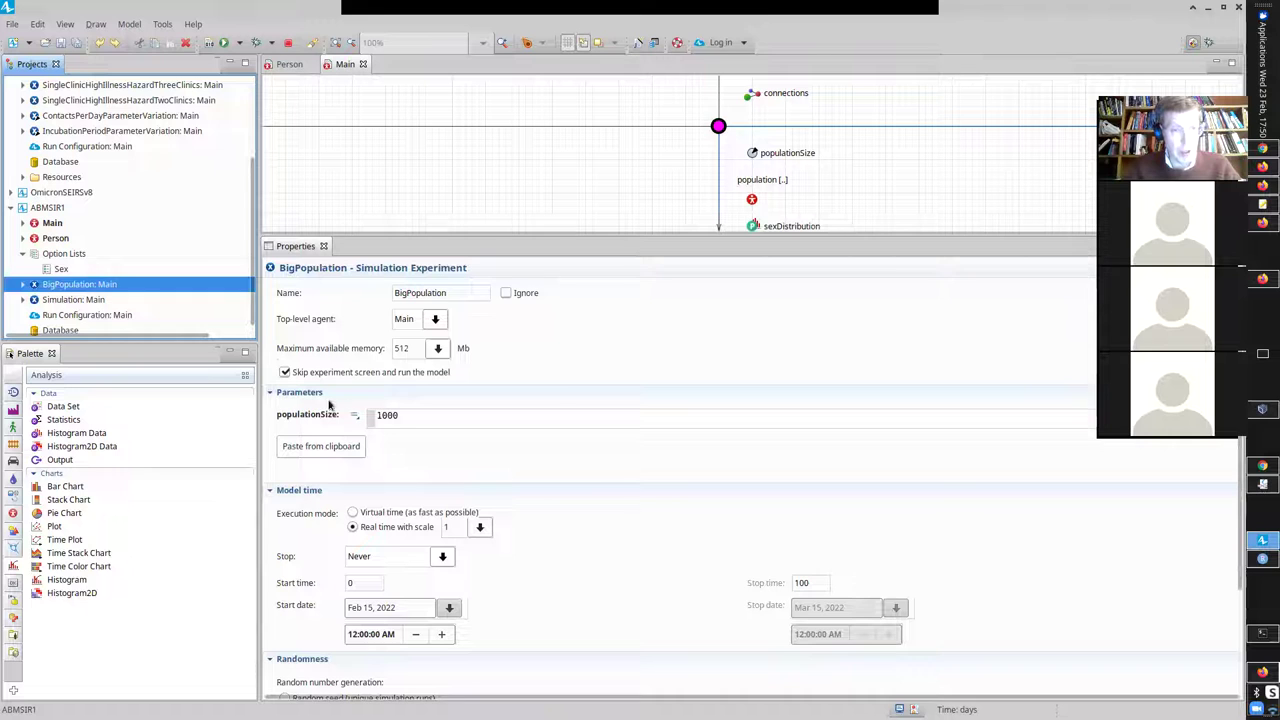
key(Down)
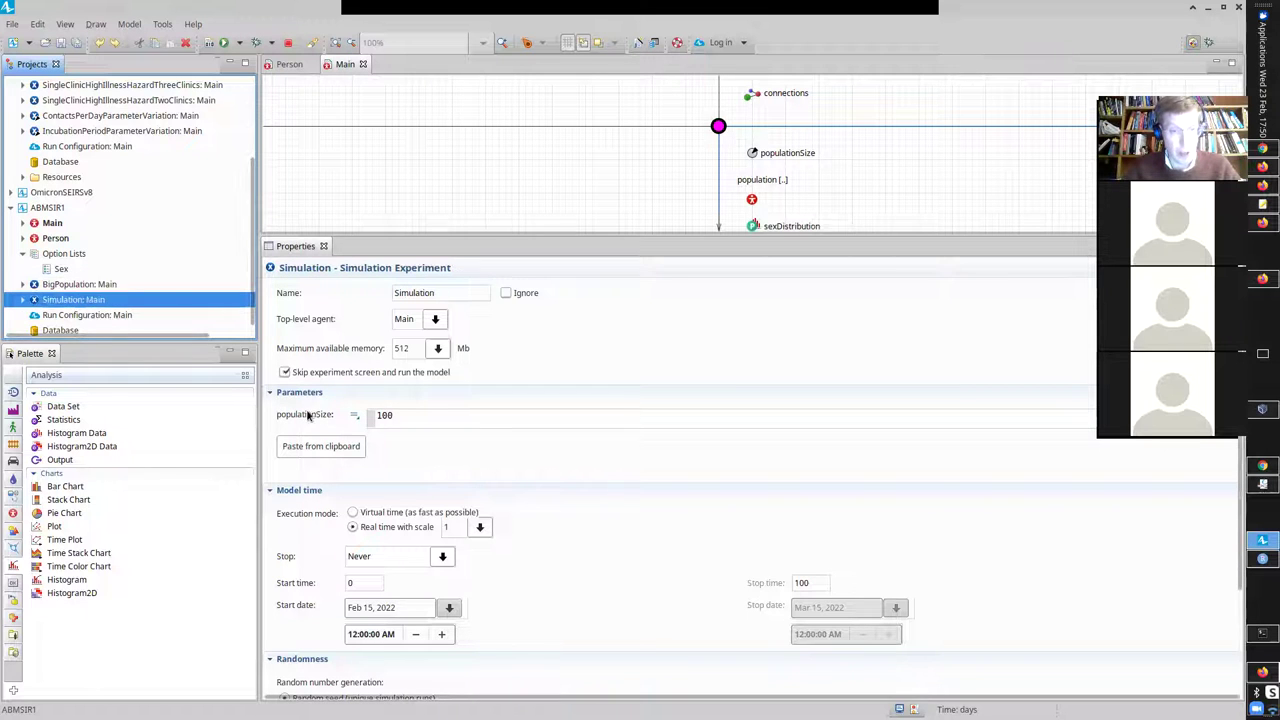
drag(413, 415, 304, 408)
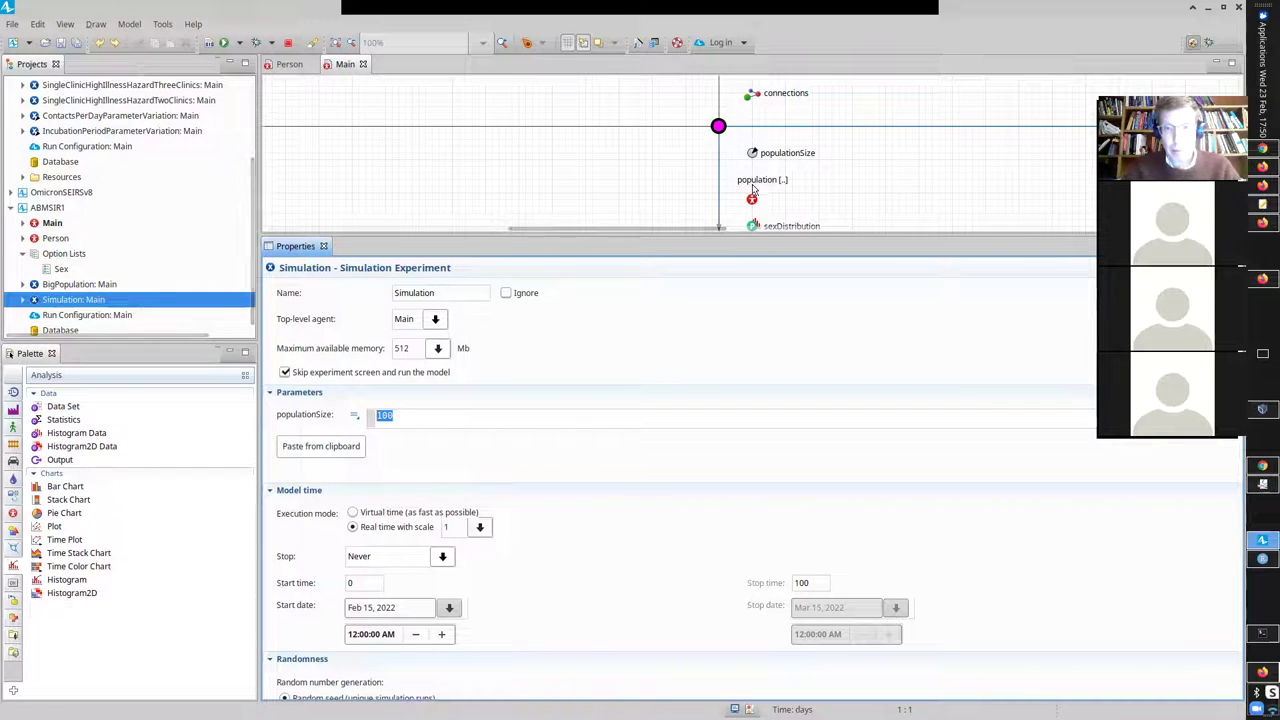
- Check Person's sex parameter against the population's sexDistribution() sex expression in Main, leaving it unchanged
click(289, 65)
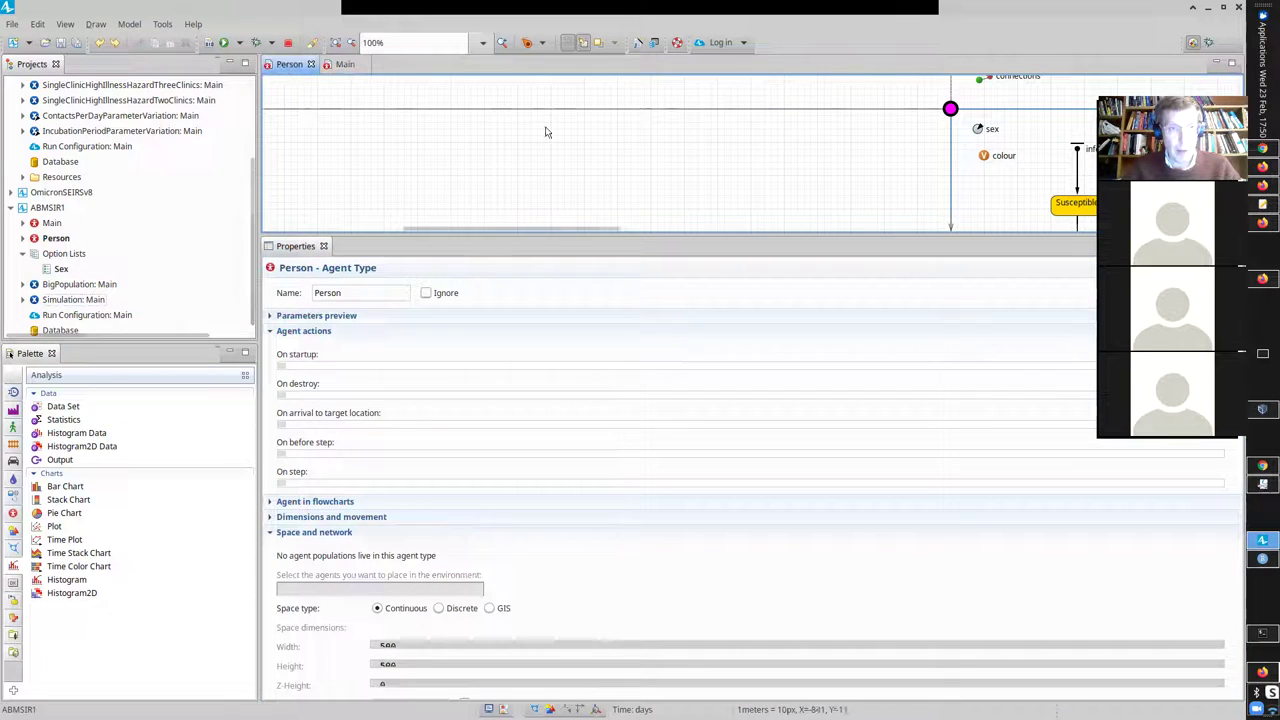
click(982, 129)
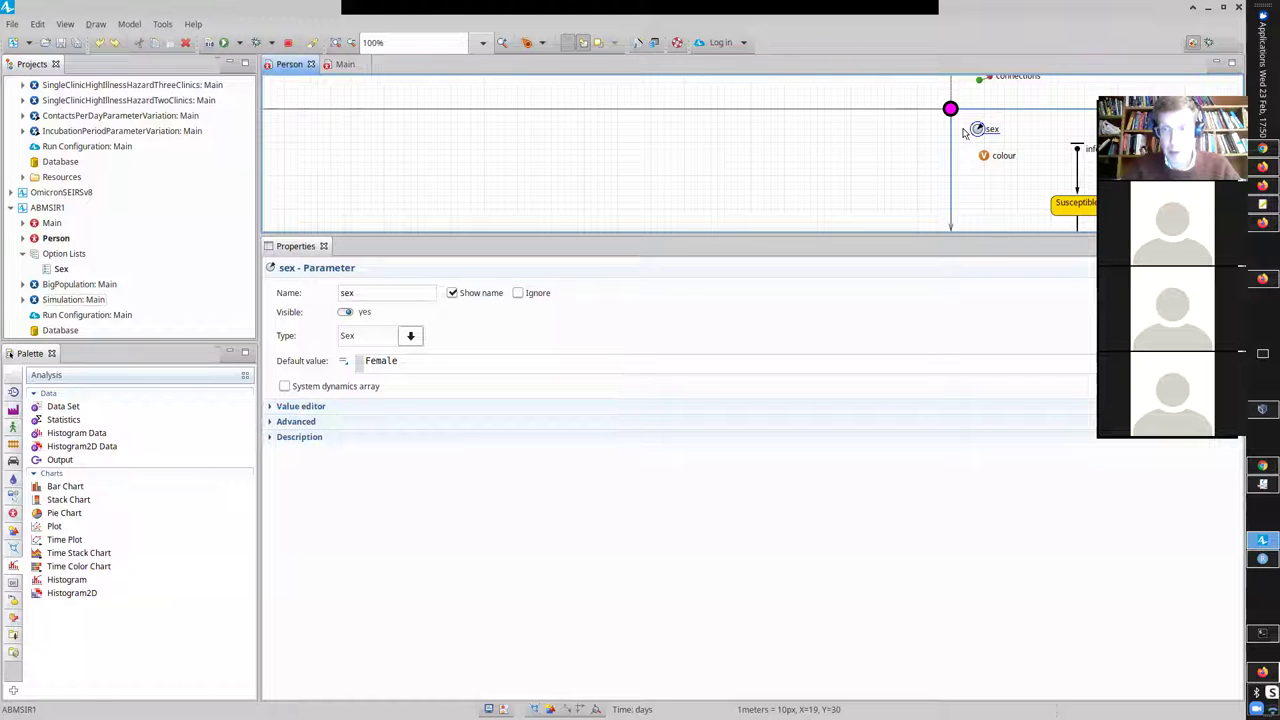
click(344, 65)
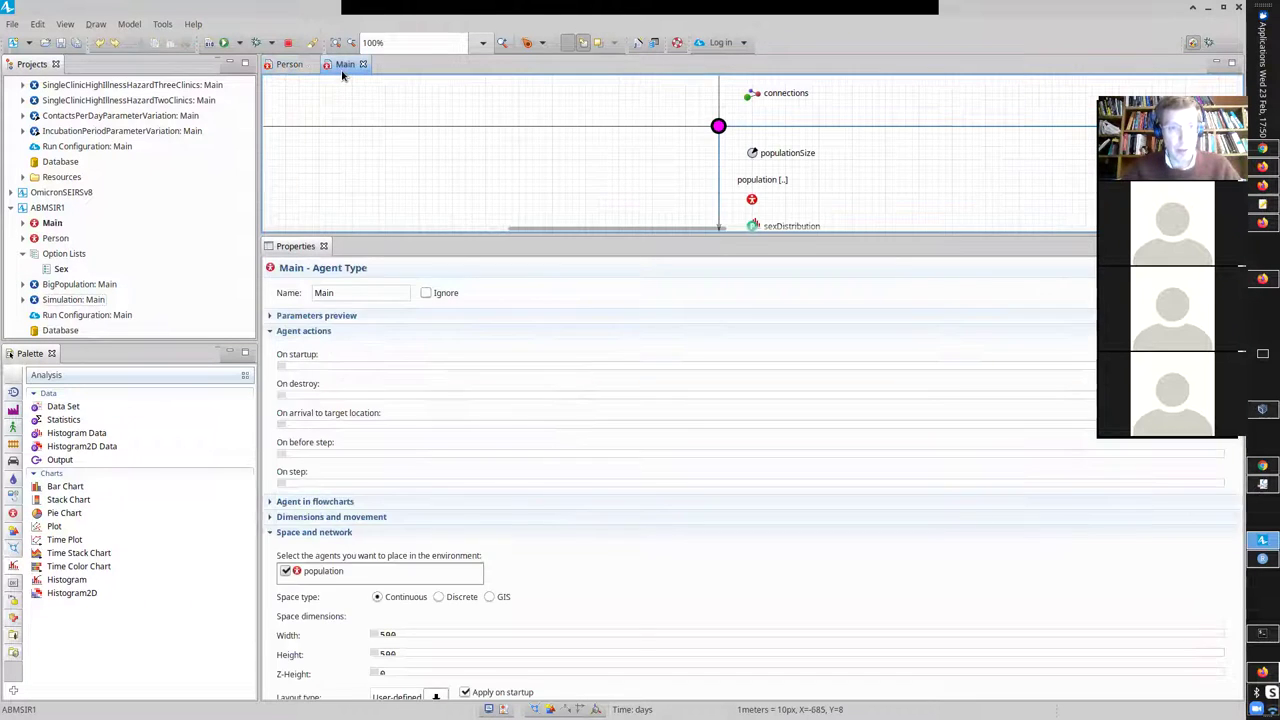
click(752, 199)
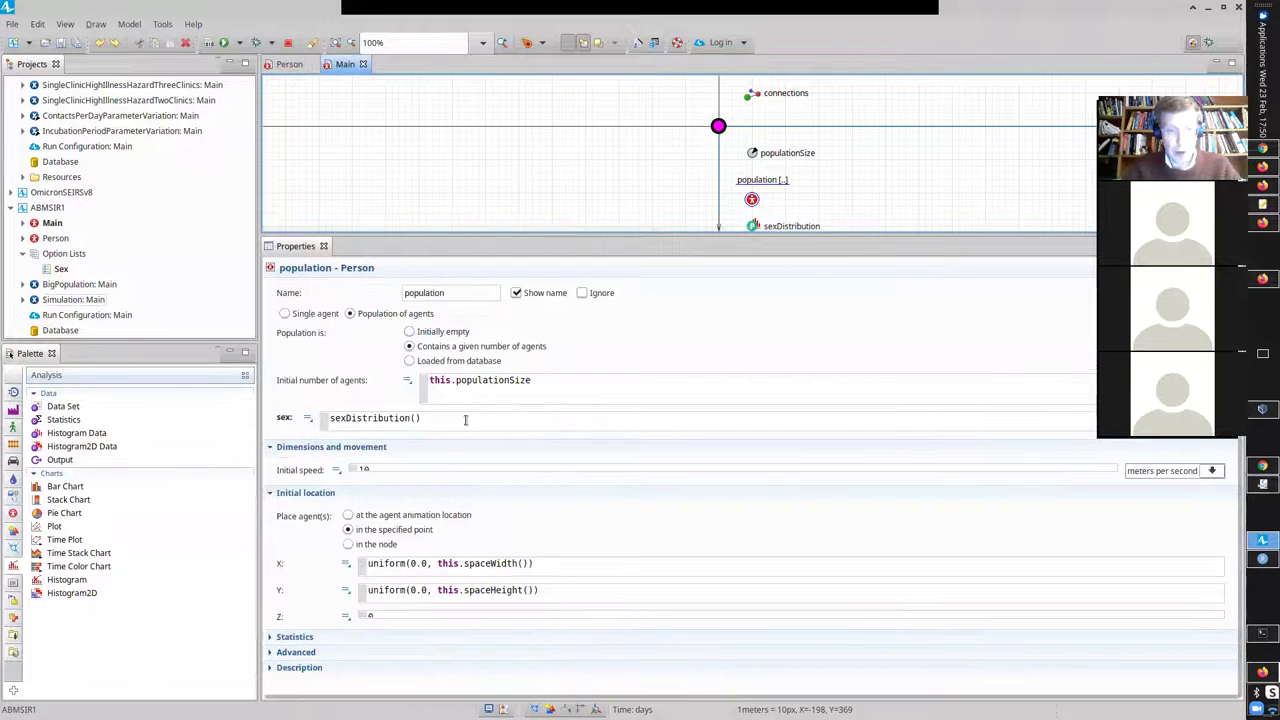
click(323, 423)
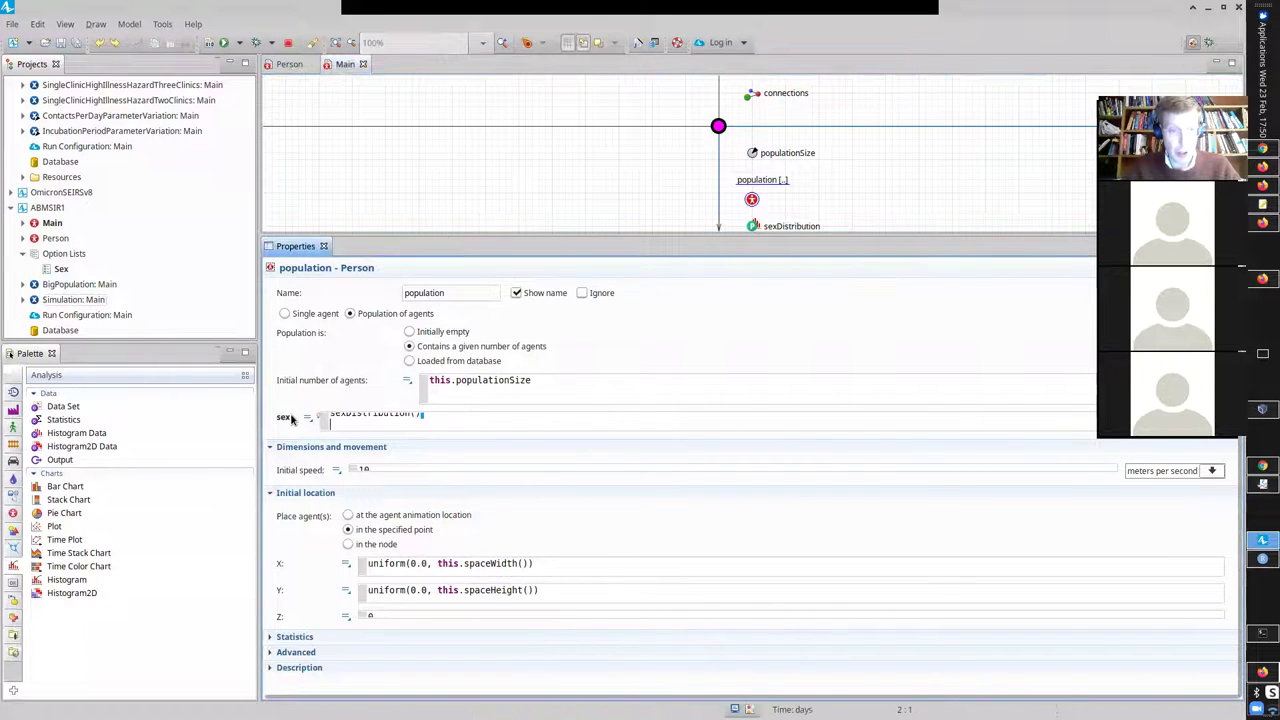
key(BackSpace)
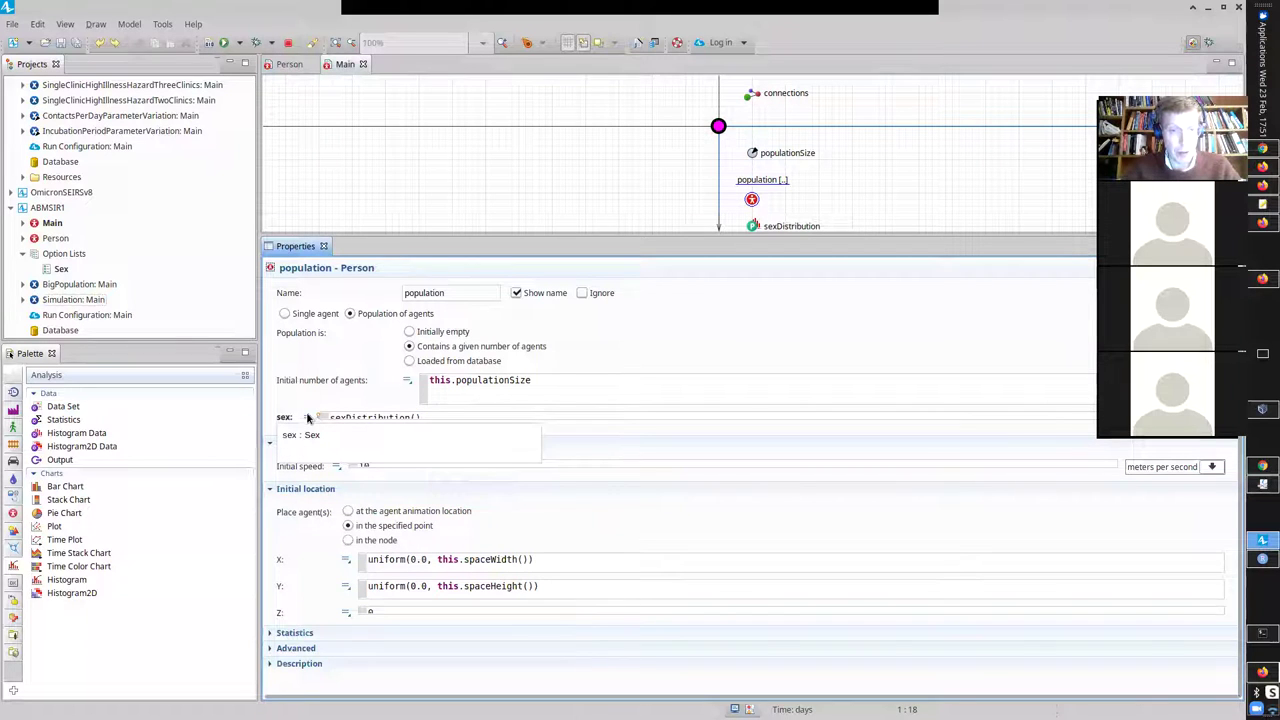
key(Return)
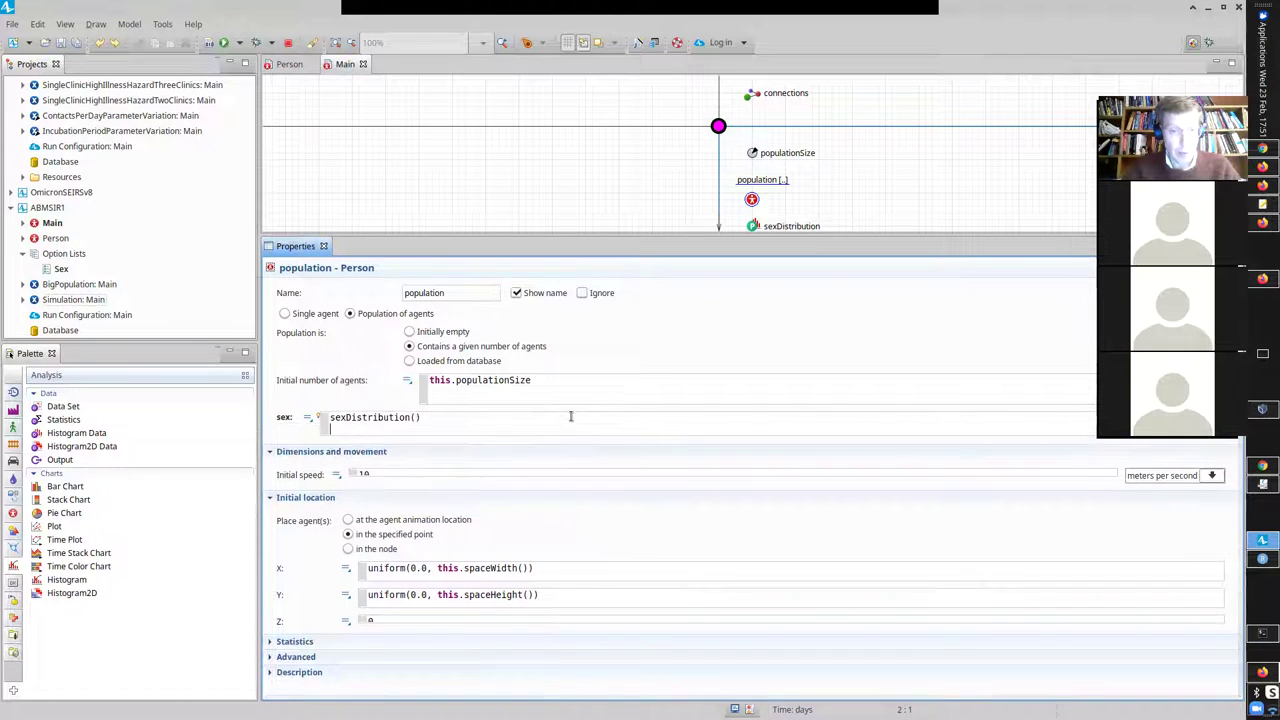
click(290, 64)
- Show the Main agent diagram, whose population sits in a continuous 500 by 500 space
click(342, 66)
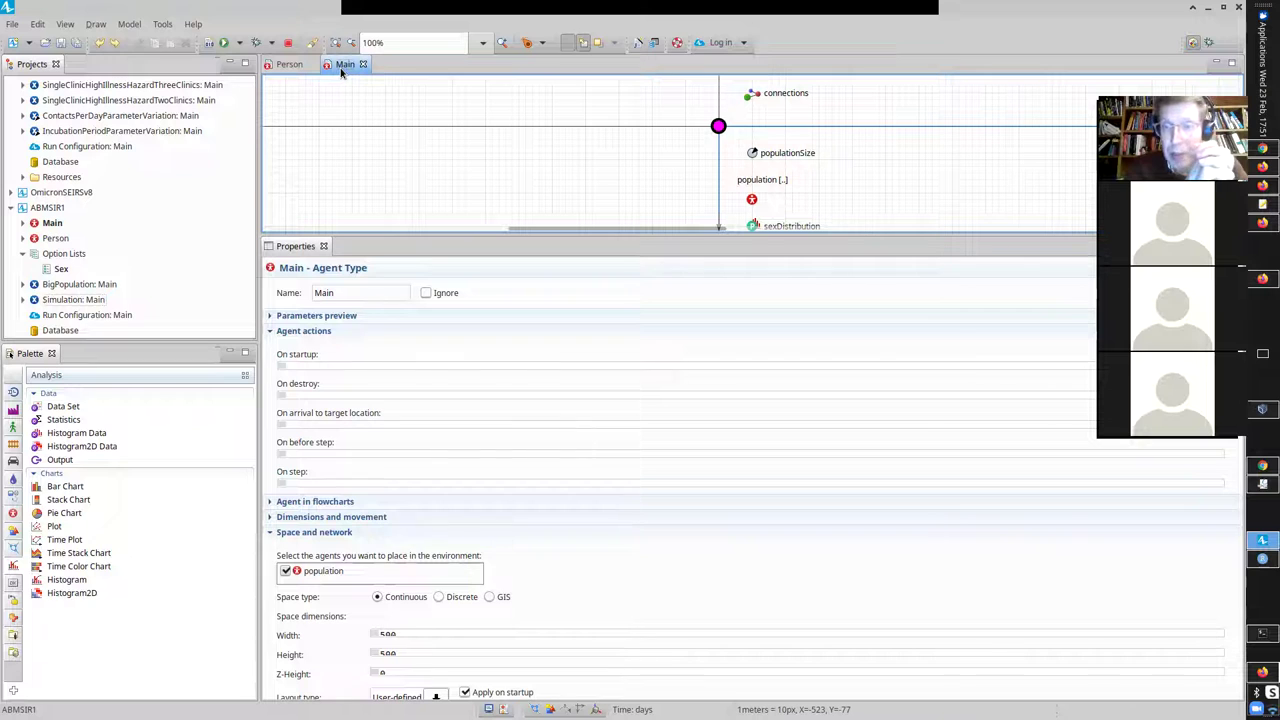
mouse_move(622, 11)
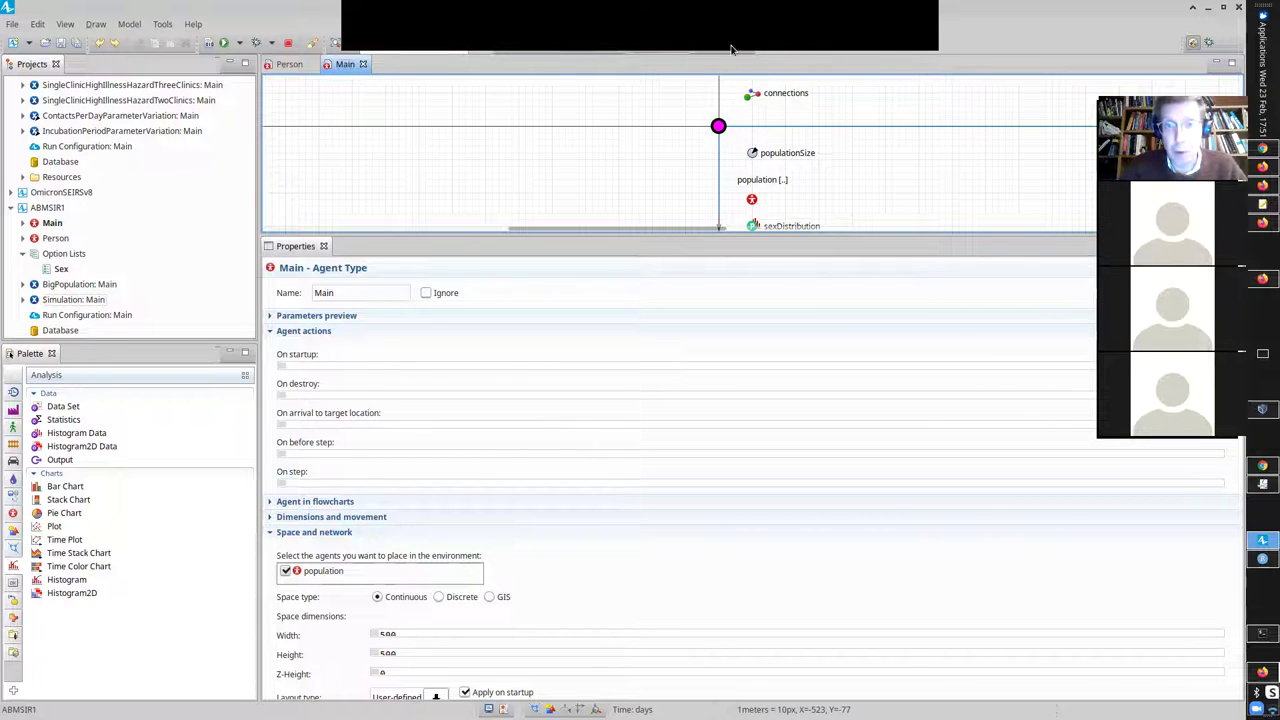